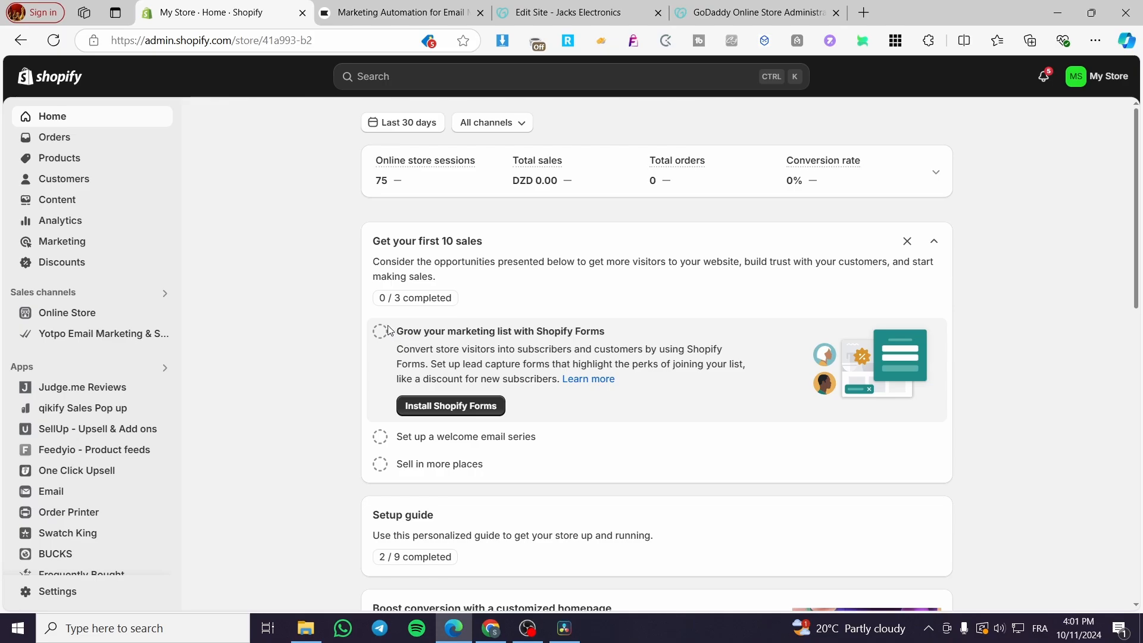
Open the store's product list and look through the products in it.
click(384, 81)
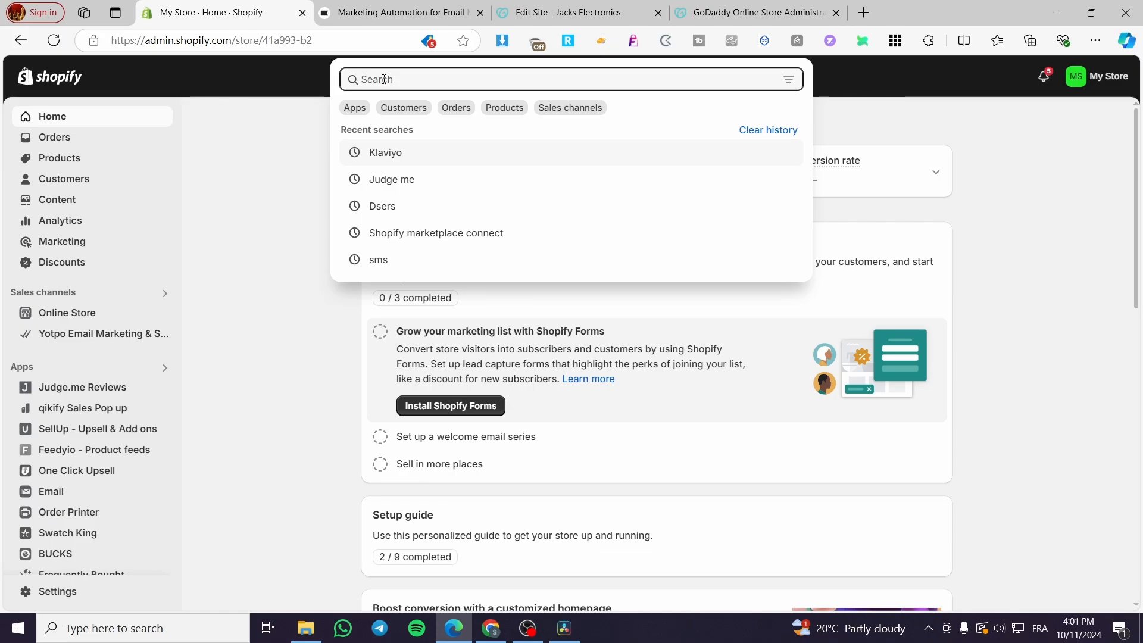
click(283, 156)
click(78, 160)
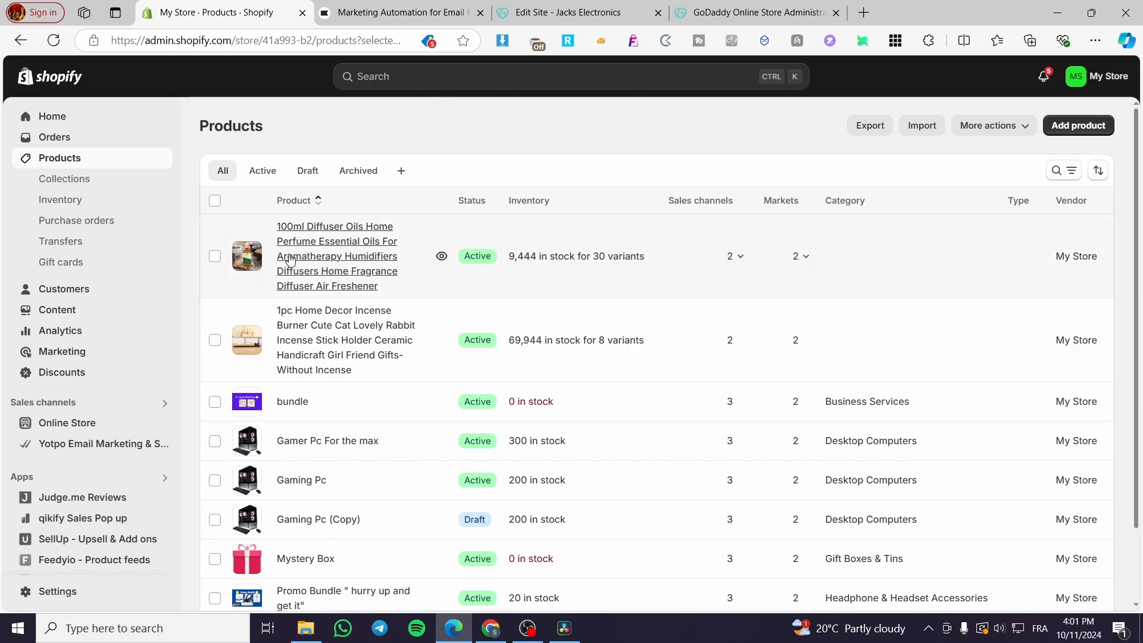
scroll(567, 280, down, 3)
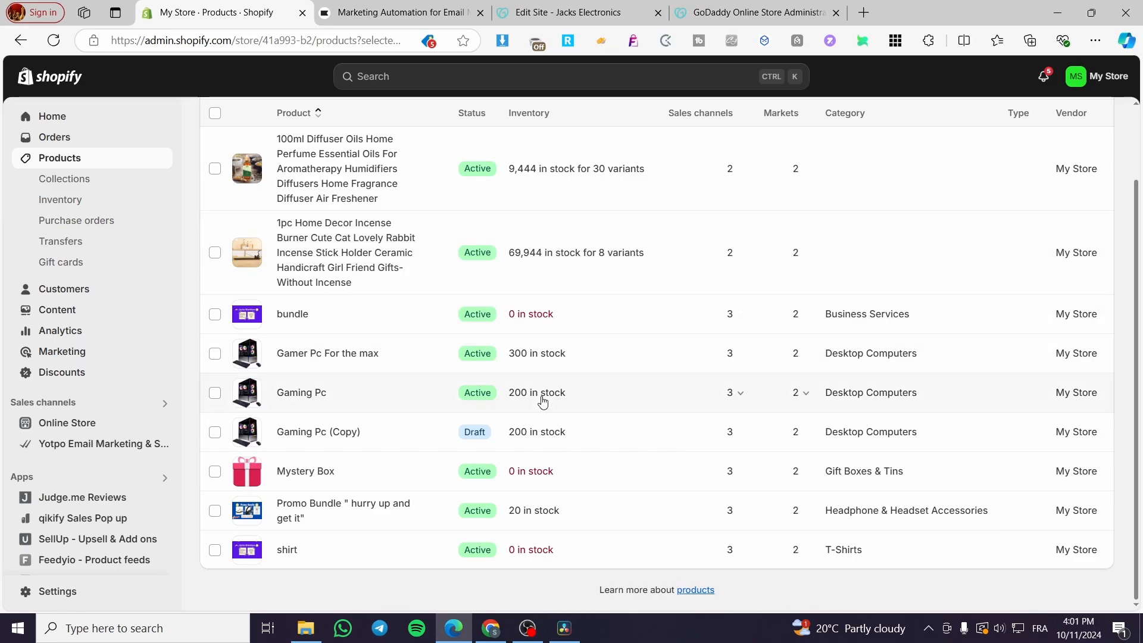
scroll(549, 411, up, 2)
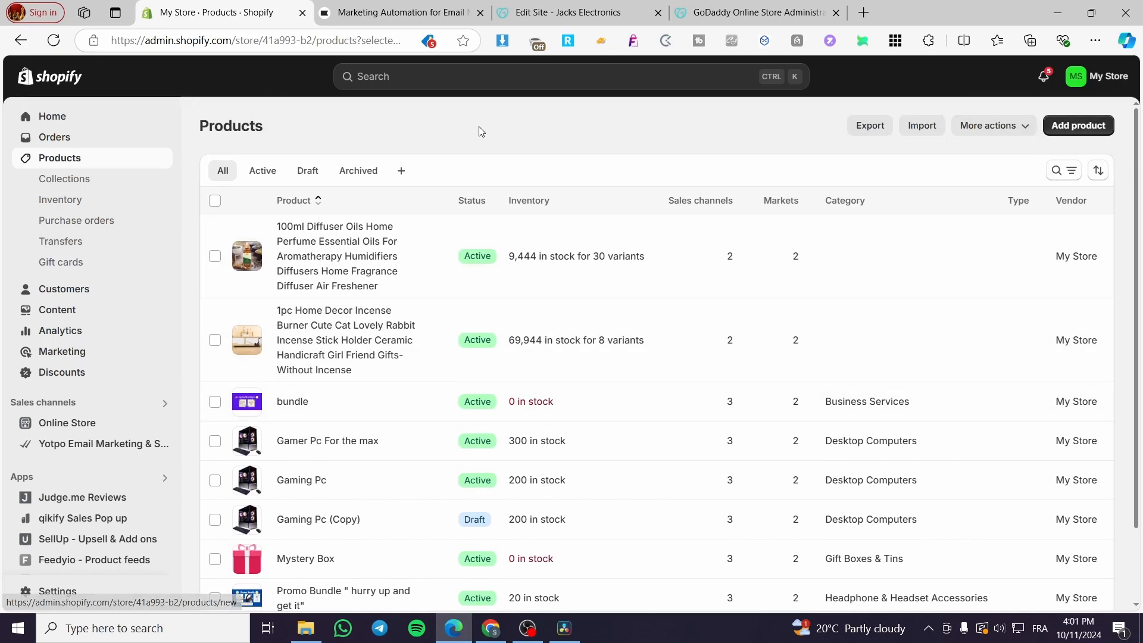
Search the Shopify App Store for "Subscription program" from the store admin.
click(432, 87)
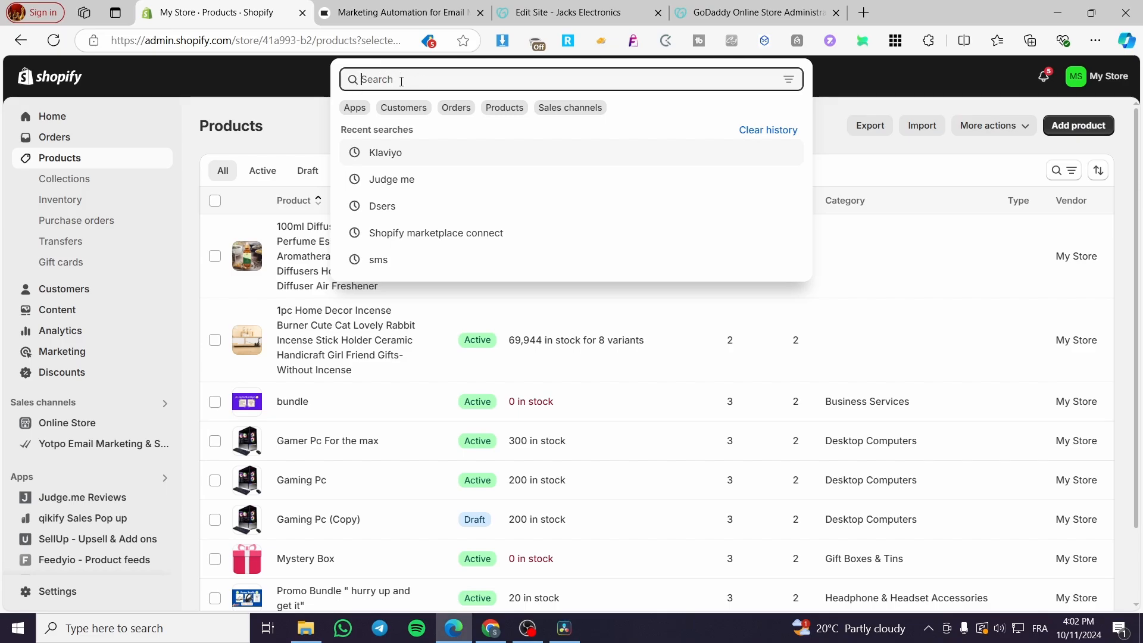
text(Subs)
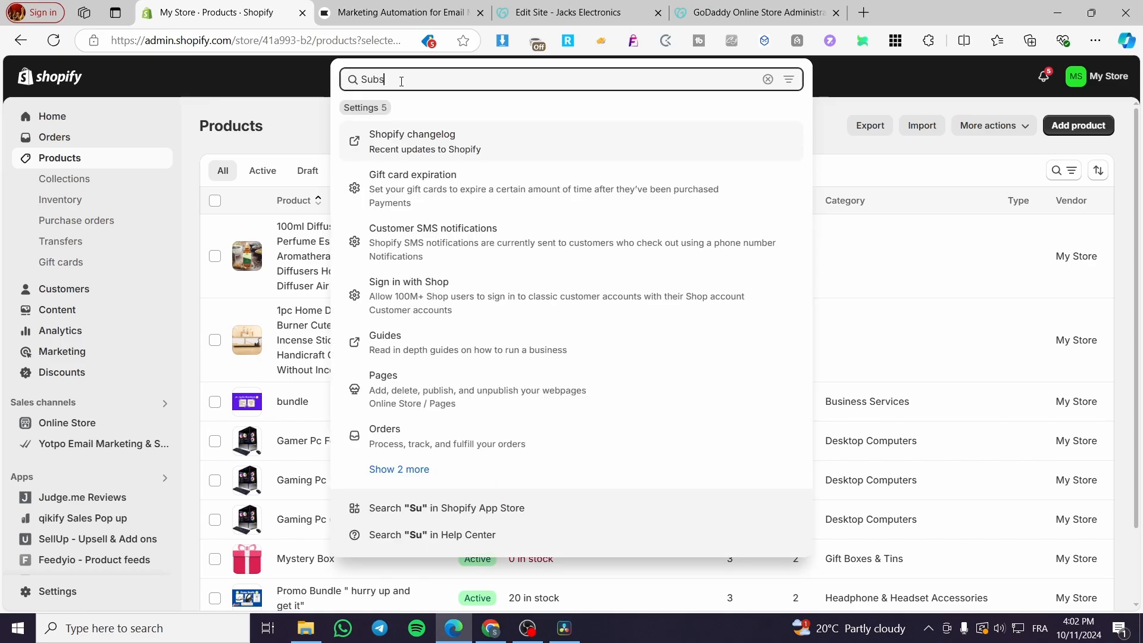
text(criptio)
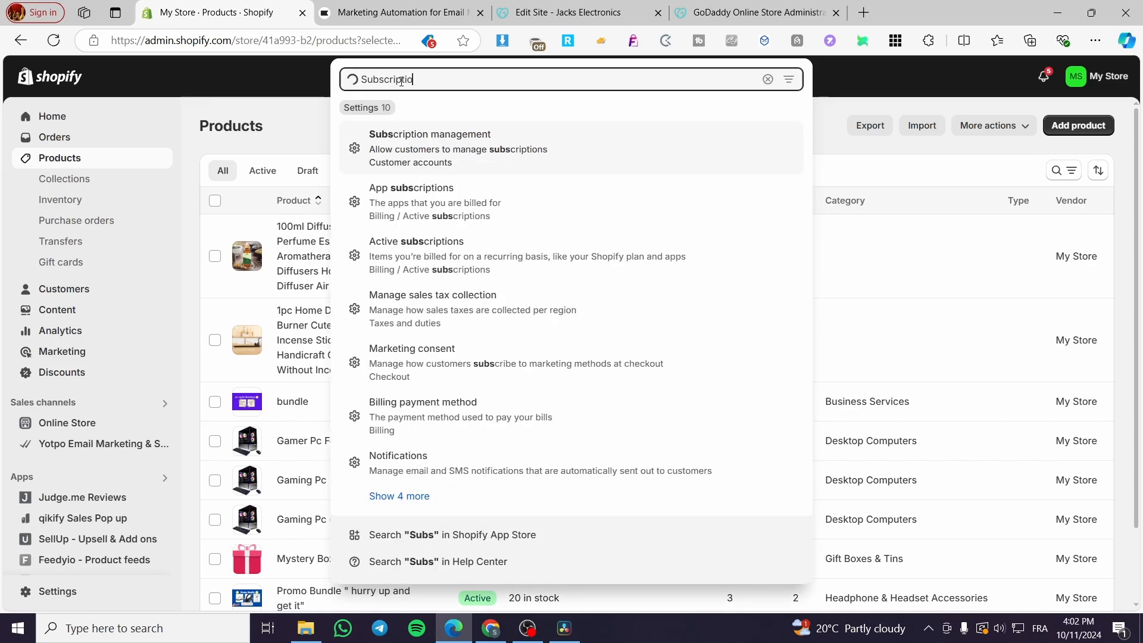
text(n prog)
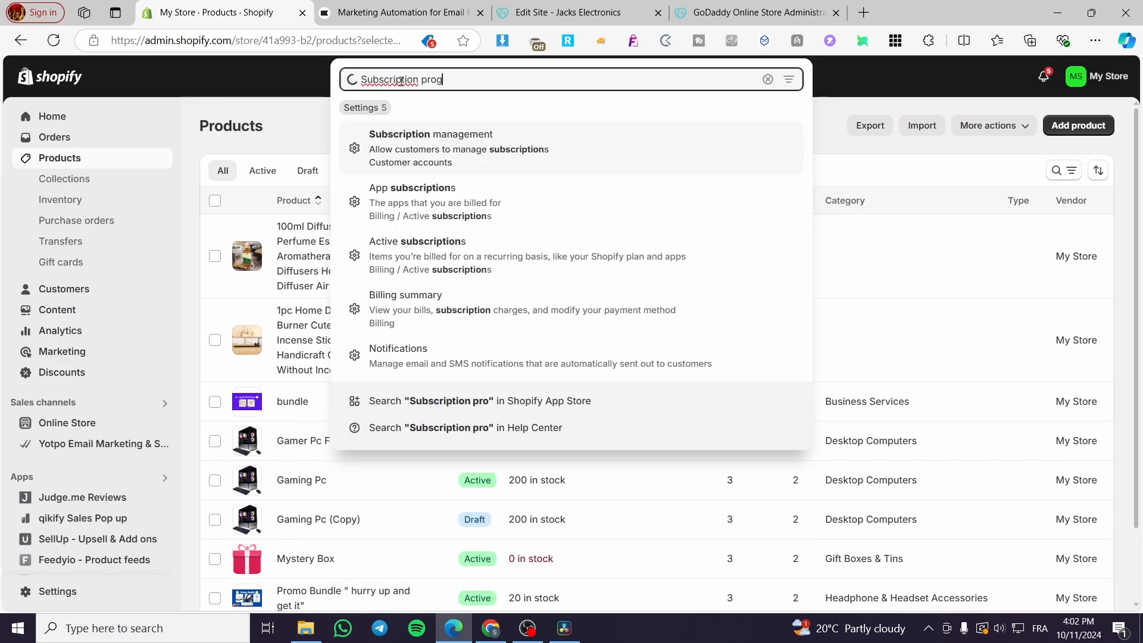
text(ram)
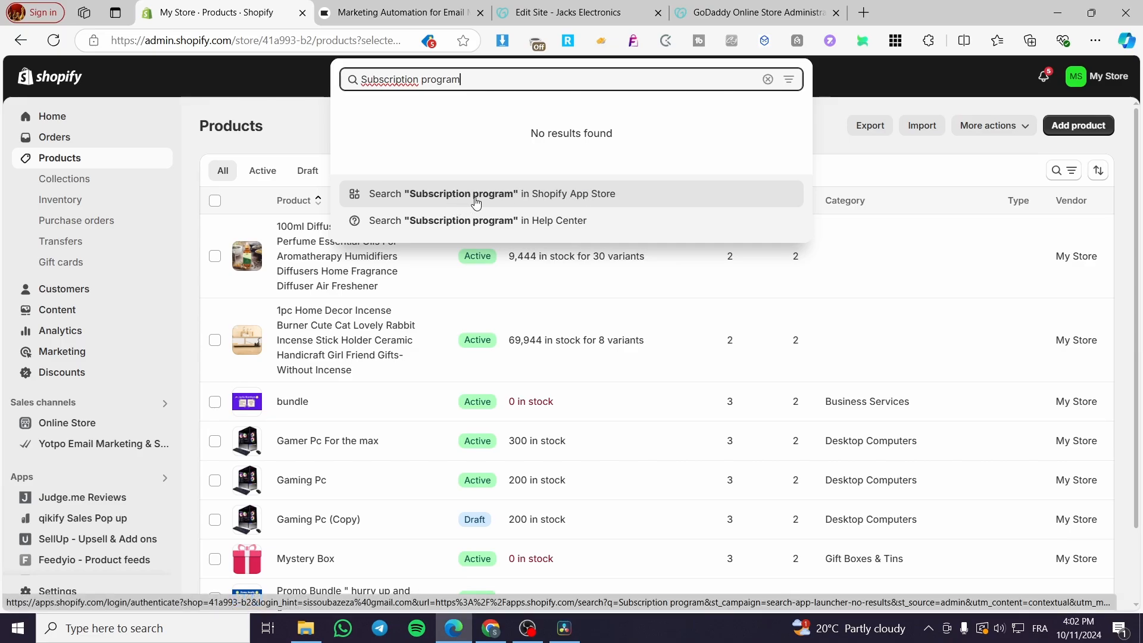
click(476, 197)
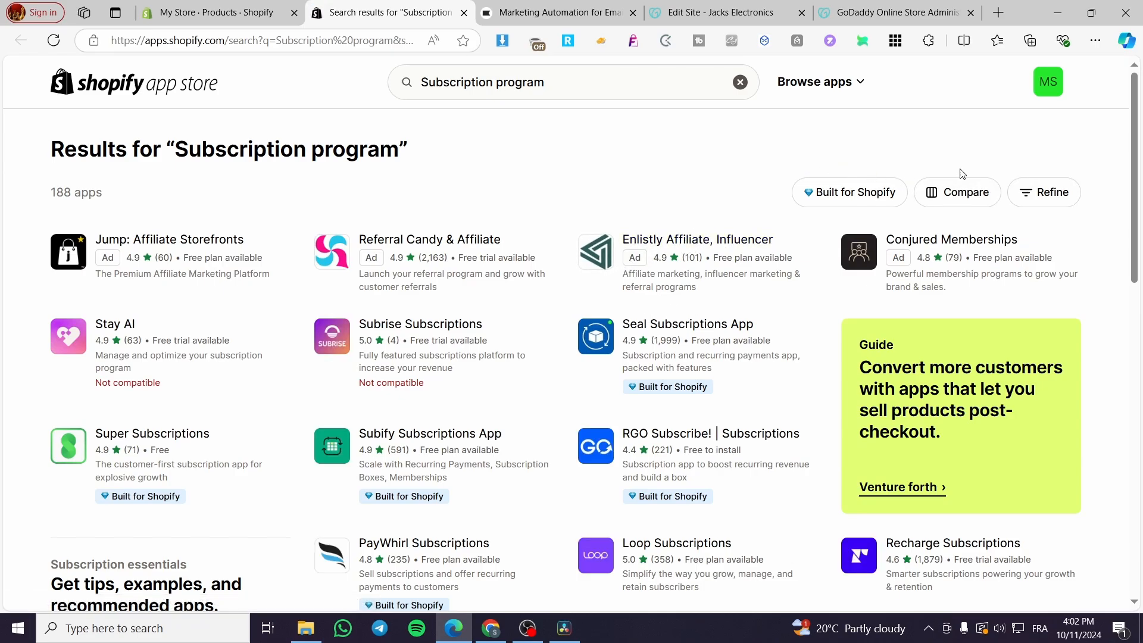
Shorten the app store search to "Subscription" and run it again.
drag(544, 82, 506, 82)
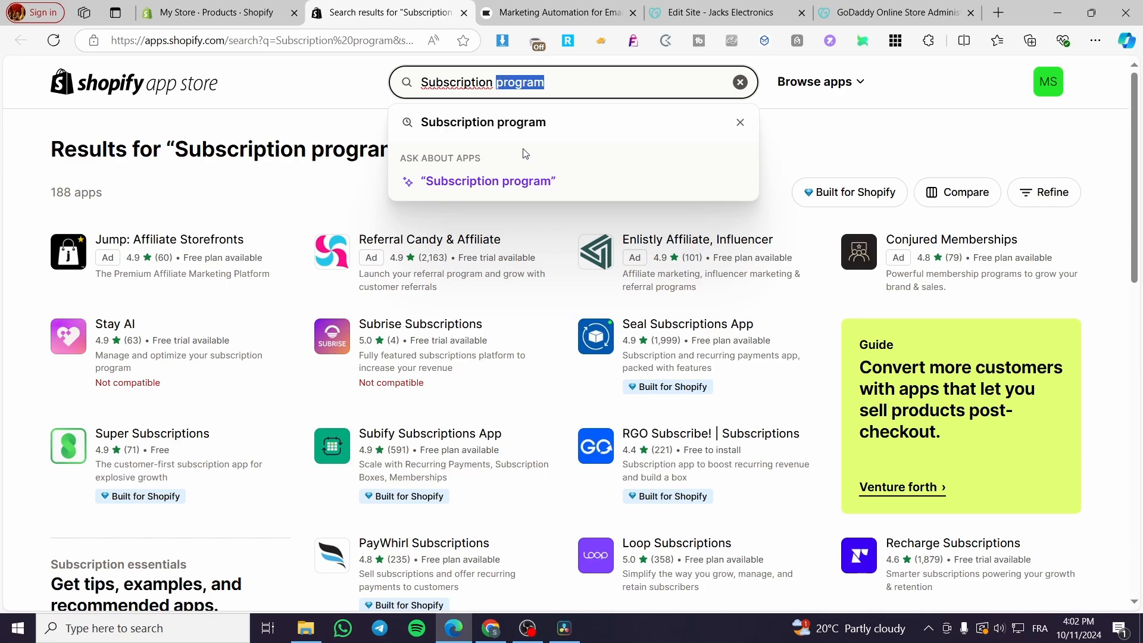
key(BackSpace)
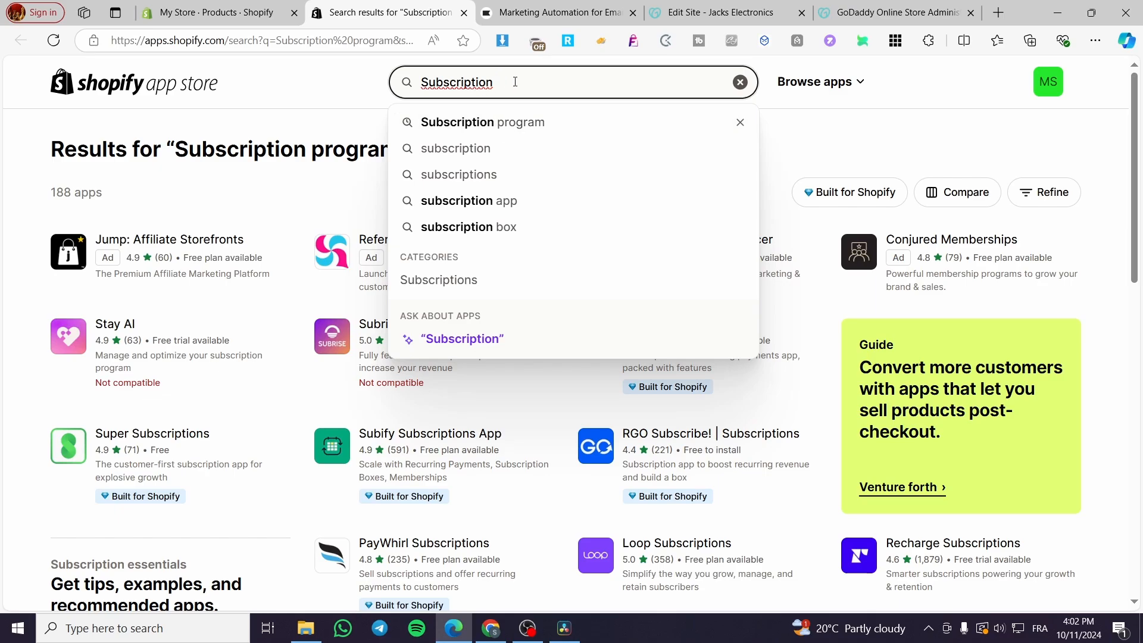
key(Return)
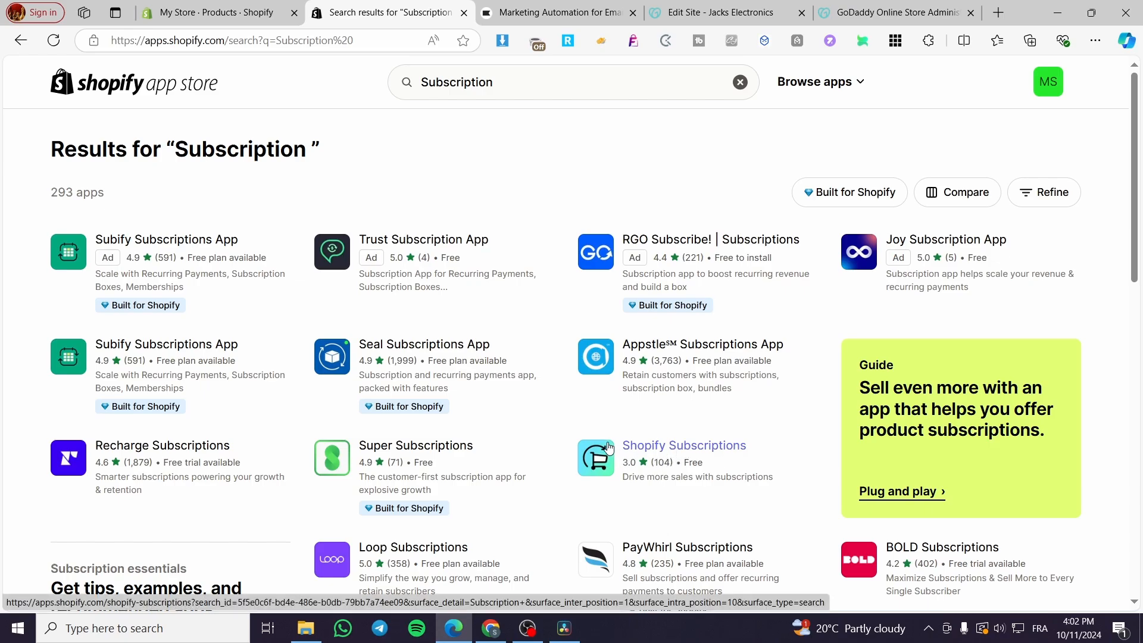
Look through the subscription app results and open the Shopify Subscriptions listing.
scroll(748, 472, down, 2)
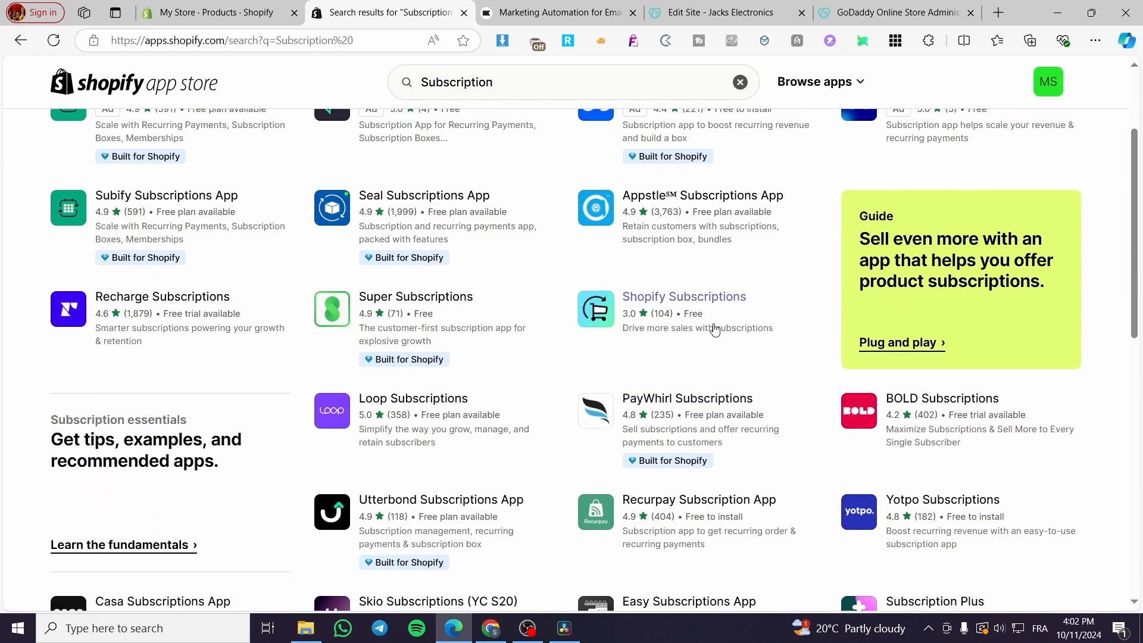
scroll(717, 324, up, 1)
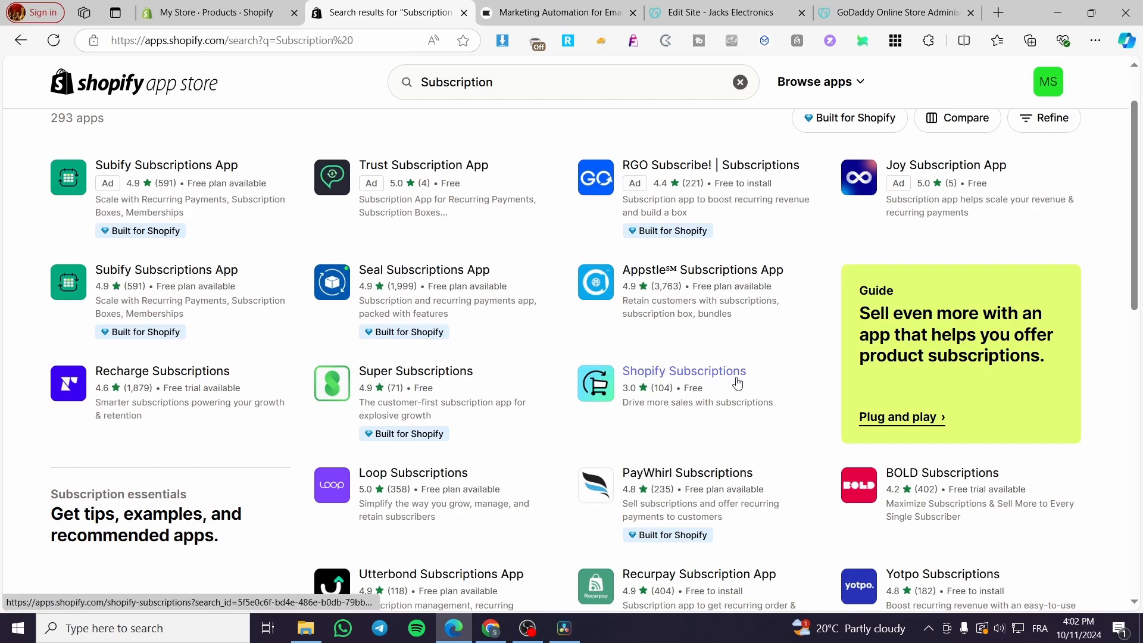
scroll(548, 476, down, 2)
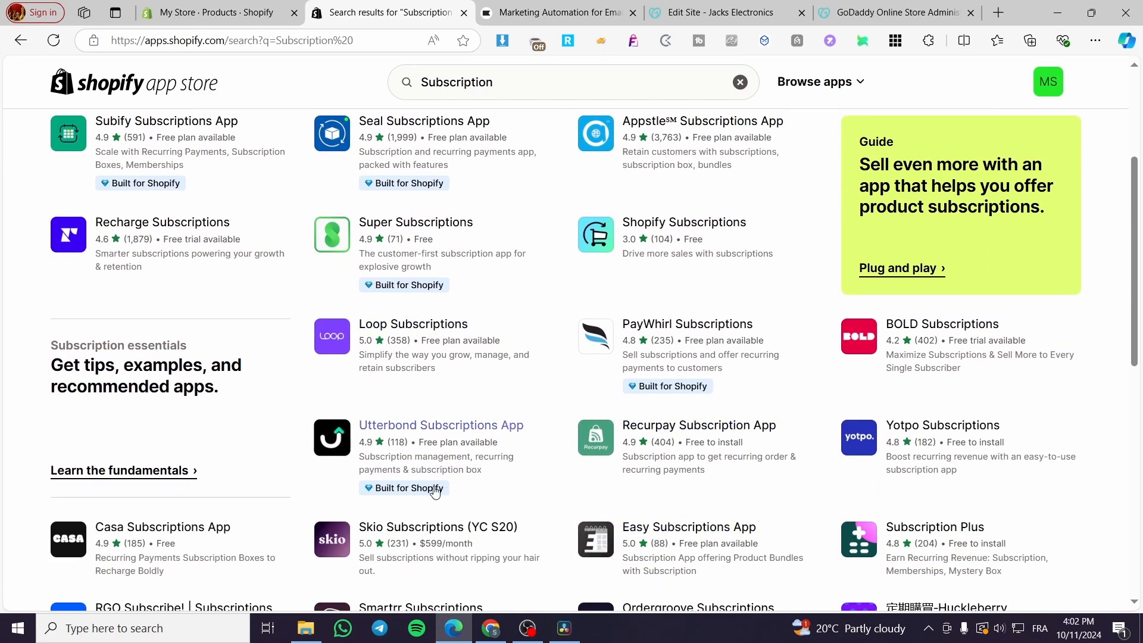
scroll(411, 464, up, 2)
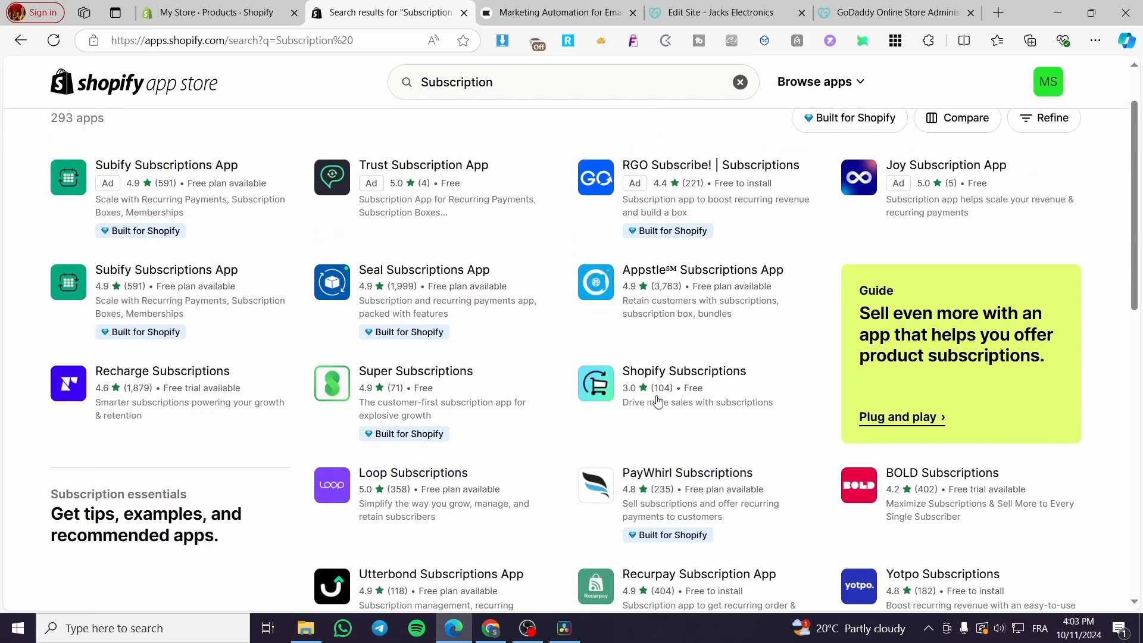
click(673, 376)
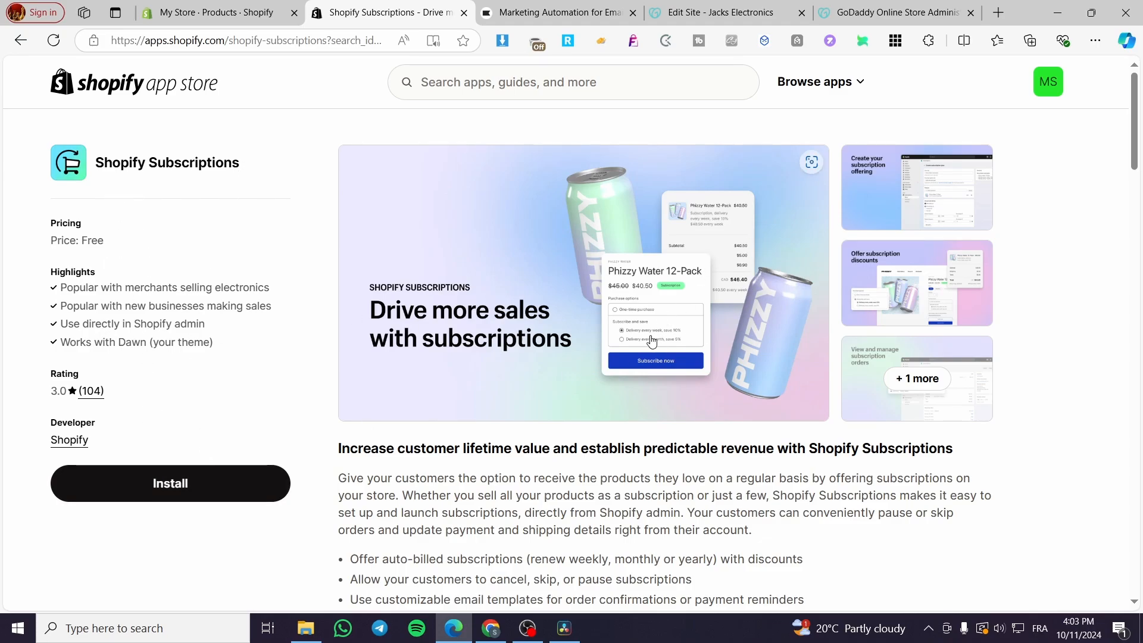
Preview the listing's main promotional image at full size and install the Shopify Subscriptions app.
click(624, 329)
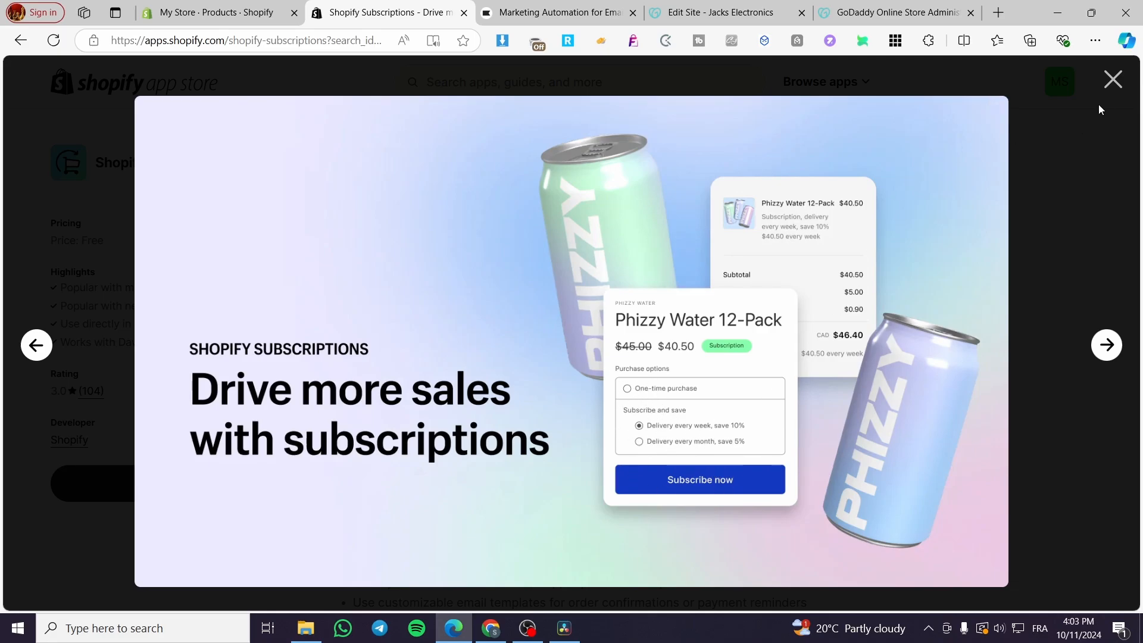
click(1114, 80)
click(210, 490)
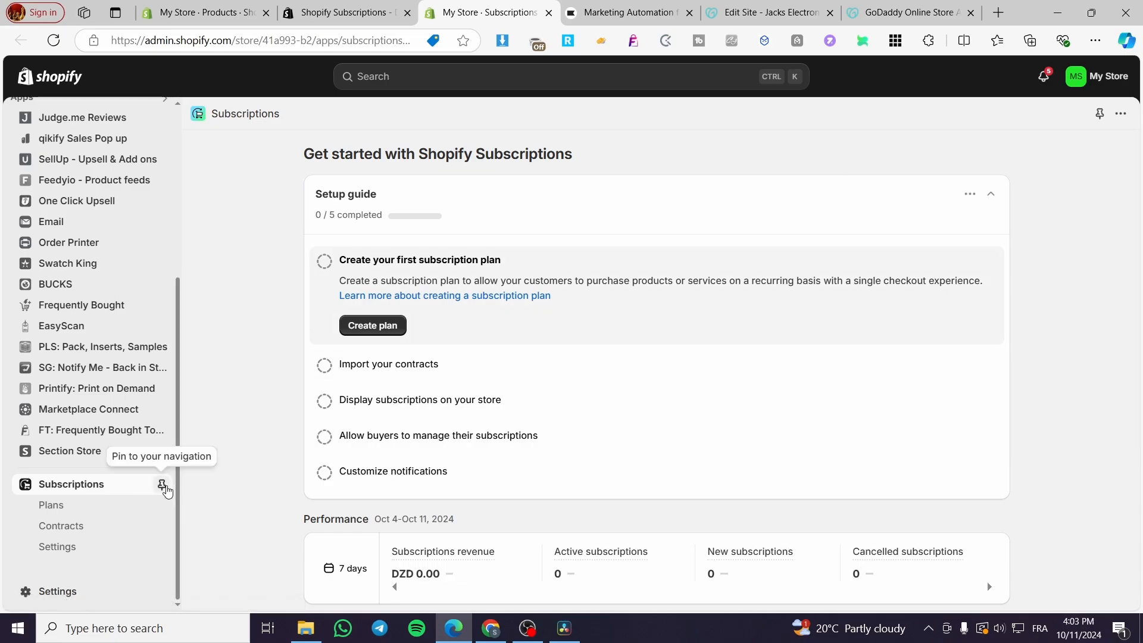
Pin the Subscriptions app to the navigation and move it to the start of the Apps list.
click(162, 486)
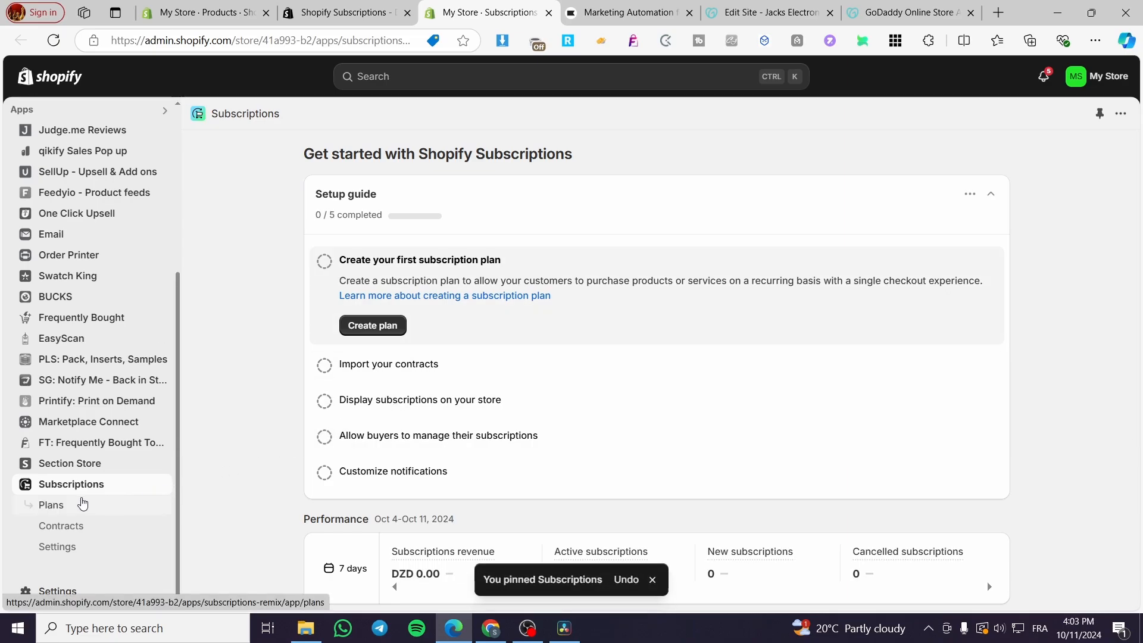
drag(71, 471, 77, 384)
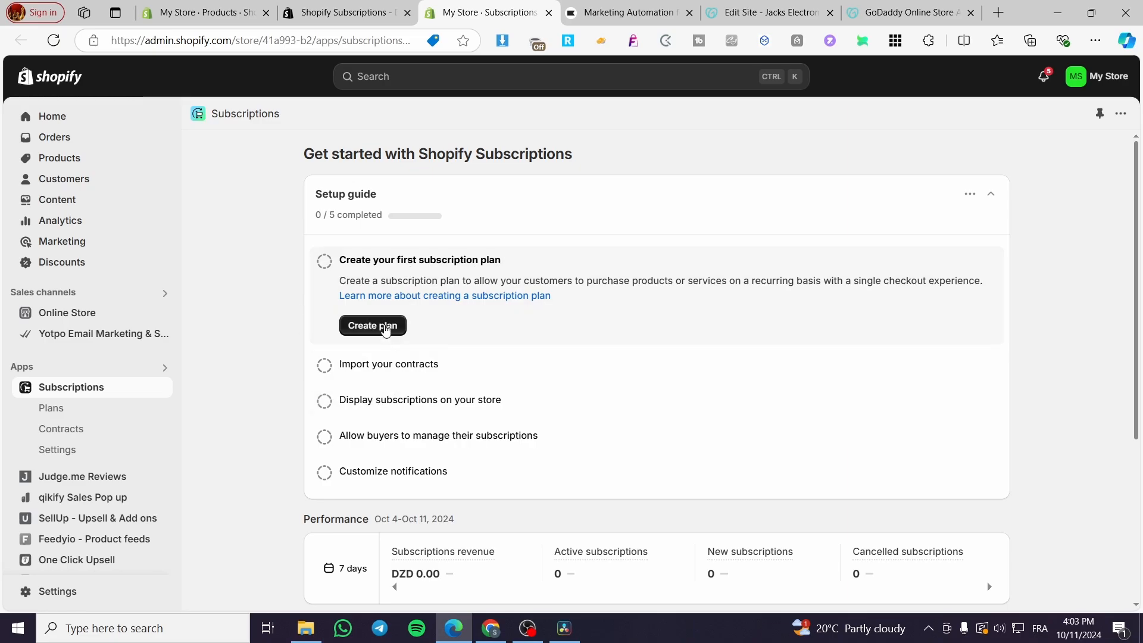
Start creating the first subscription plan and review the fields of its form.
click(376, 331)
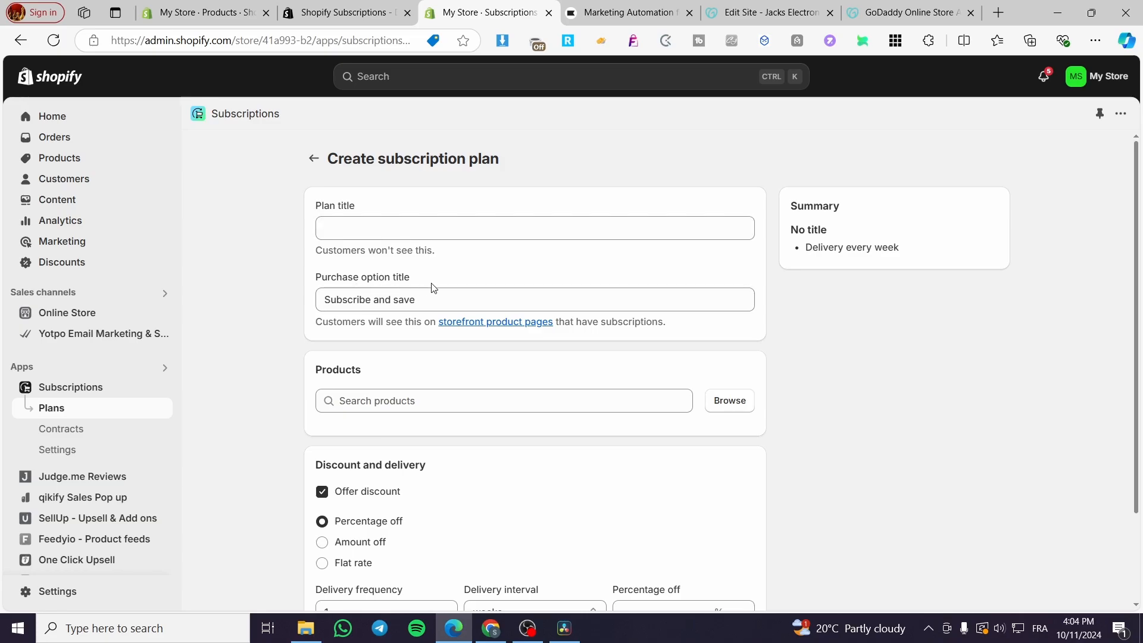
scroll(352, 391, down, 3)
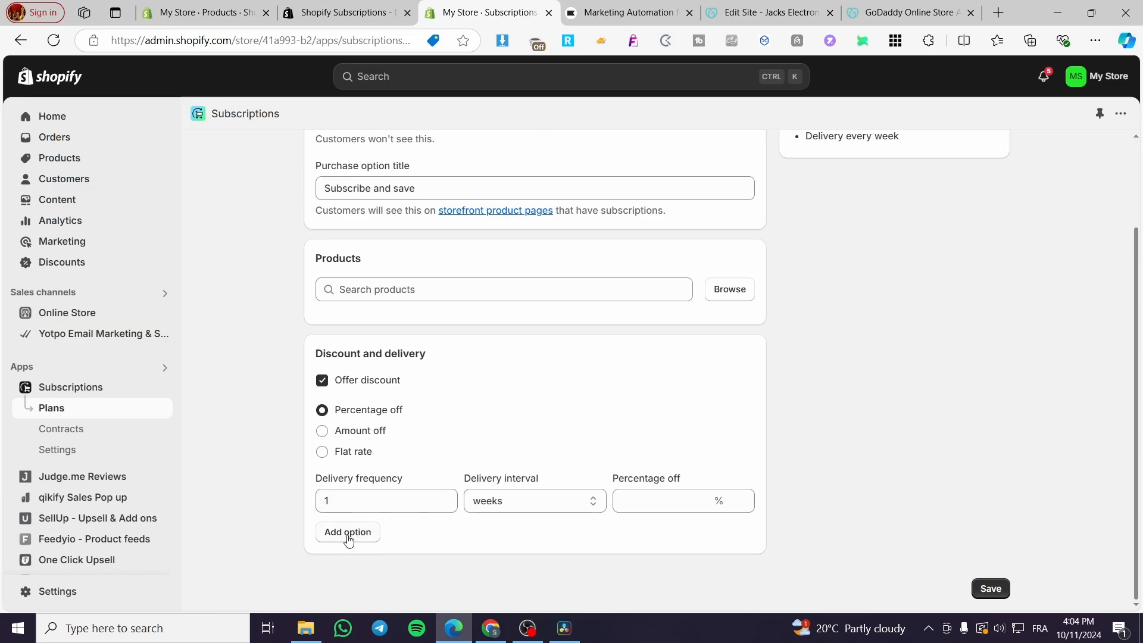
scroll(358, 524, up, 2)
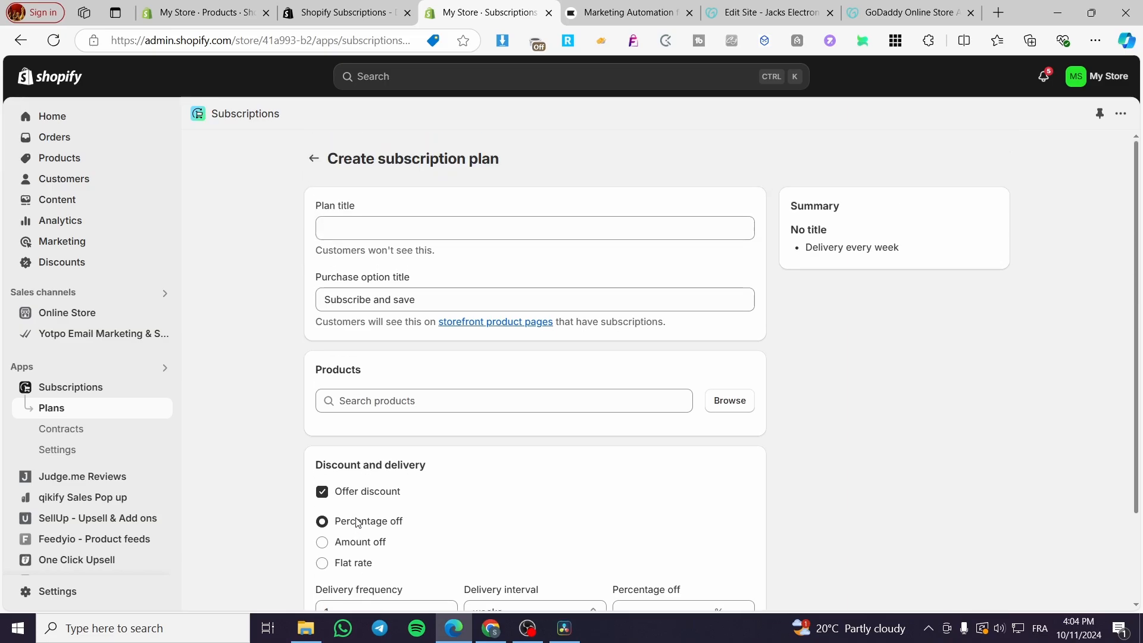
Title the plan "Subscribe and get a lot of us" and set the purchase option title to "Subscribe and save 15%".
click(354, 230)
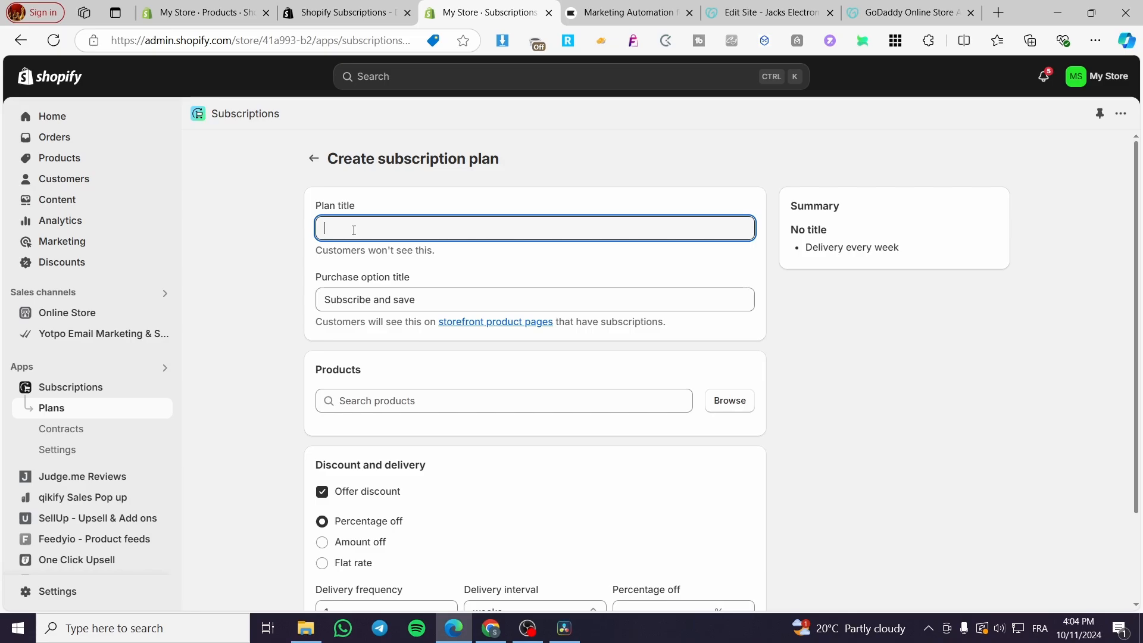
text(Subscribe and get a)
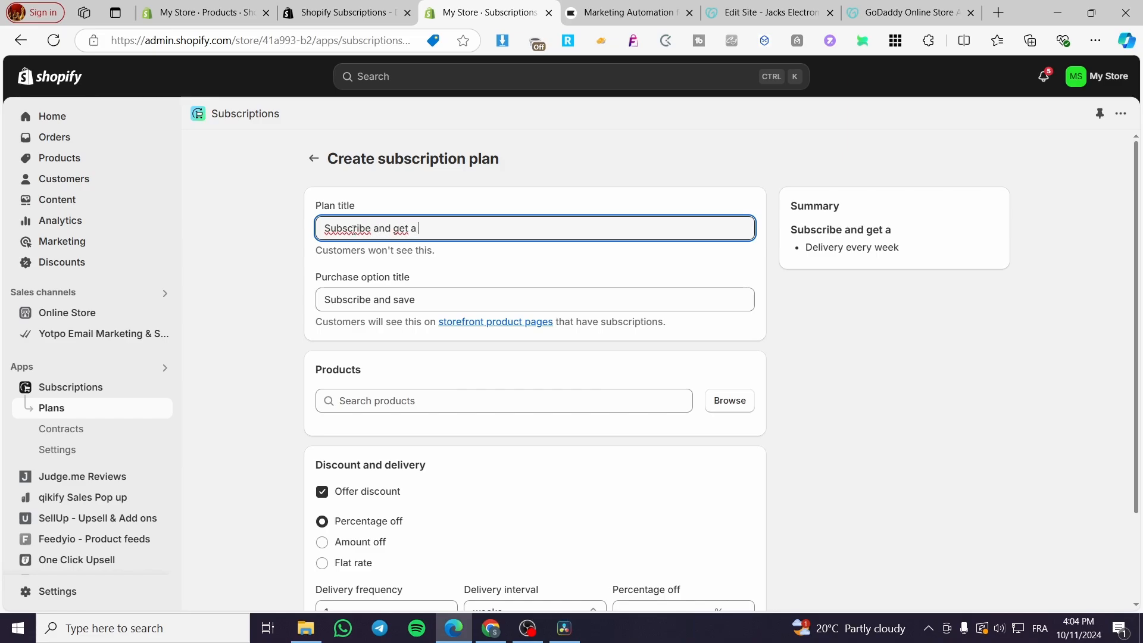
text( lot of us)
click(347, 302)
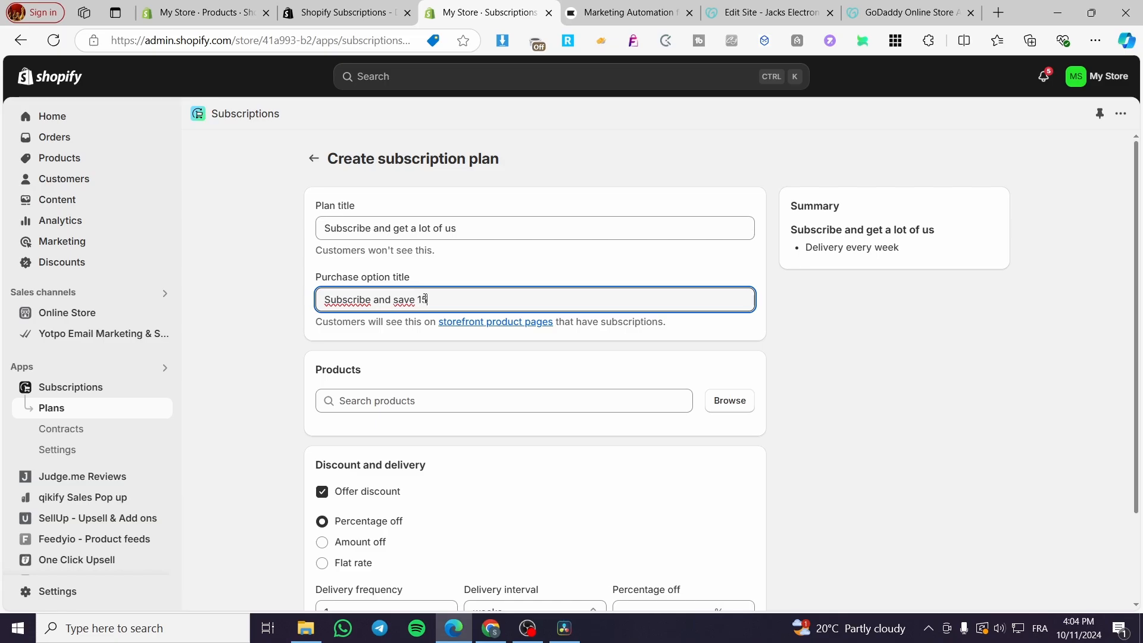
text(%)
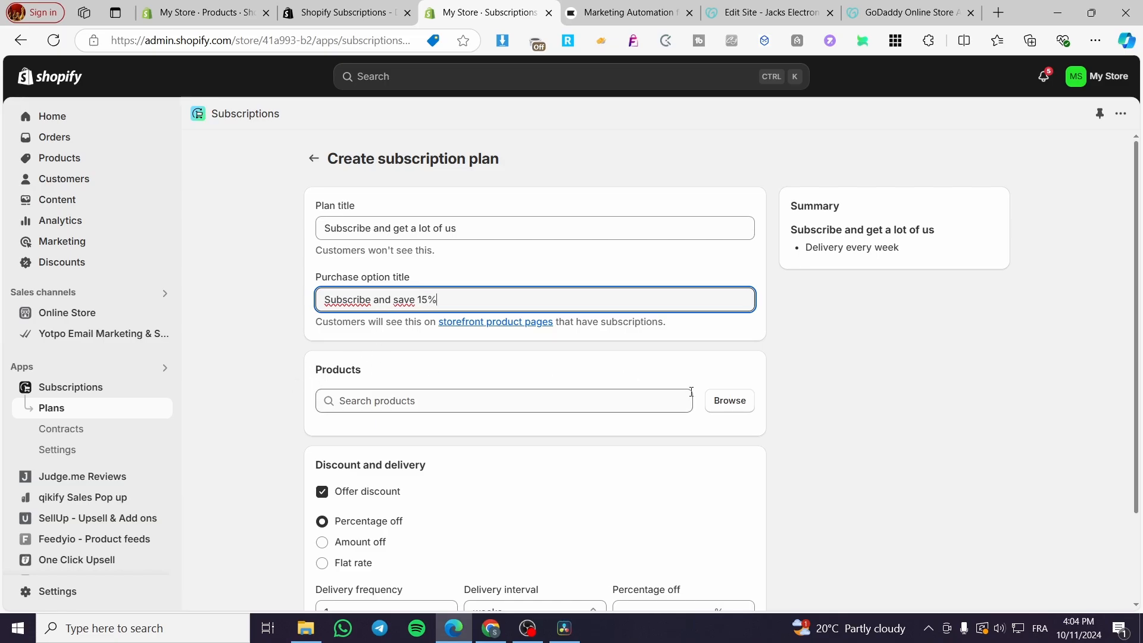
Add the 100ml Diffuser Oils and 1pc Home Decor Incense Burner products, with all their variants, to the subscription plan.
click(739, 410)
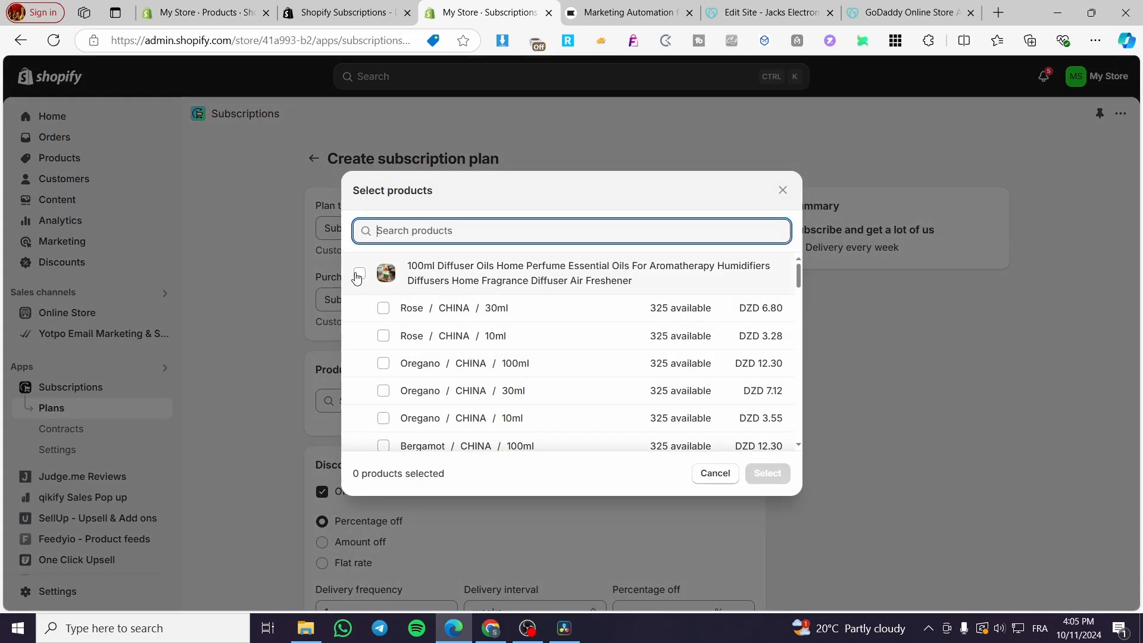
click(359, 274)
scroll(426, 301, down, 10)
scroll(429, 303, down, 5)
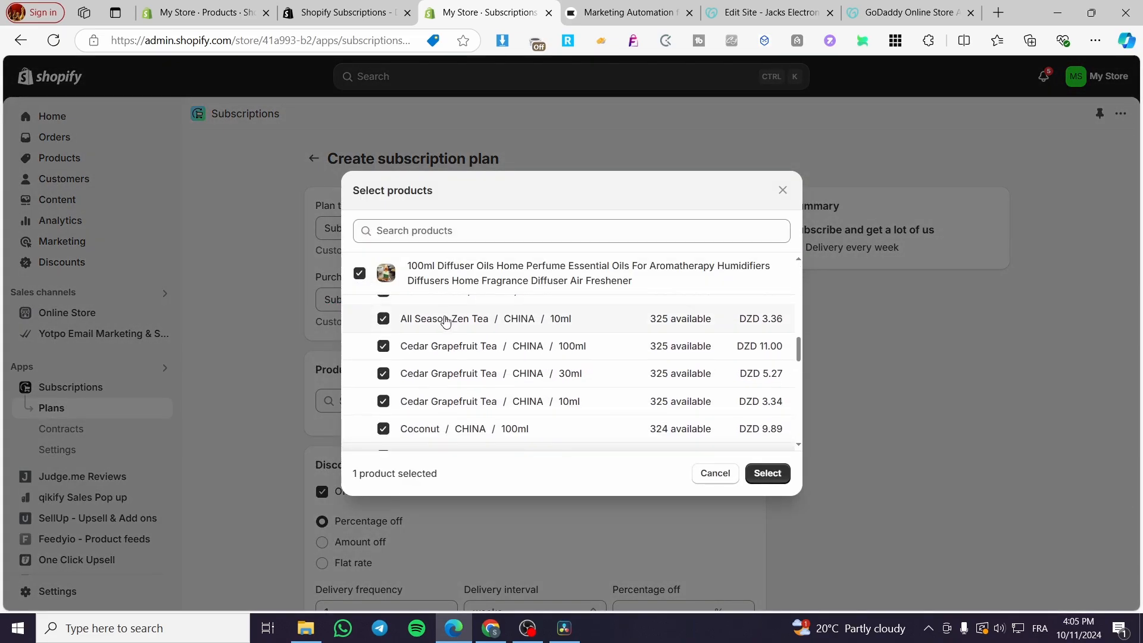
scroll(447, 321, up, 3)
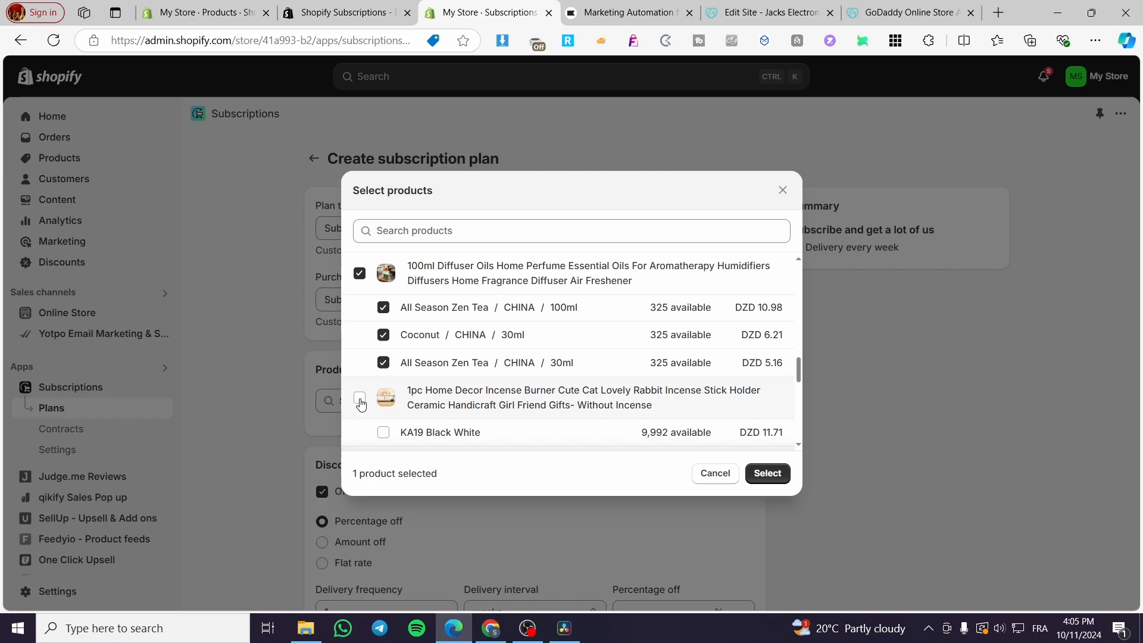
click(359, 399)
scroll(482, 375, up, 10)
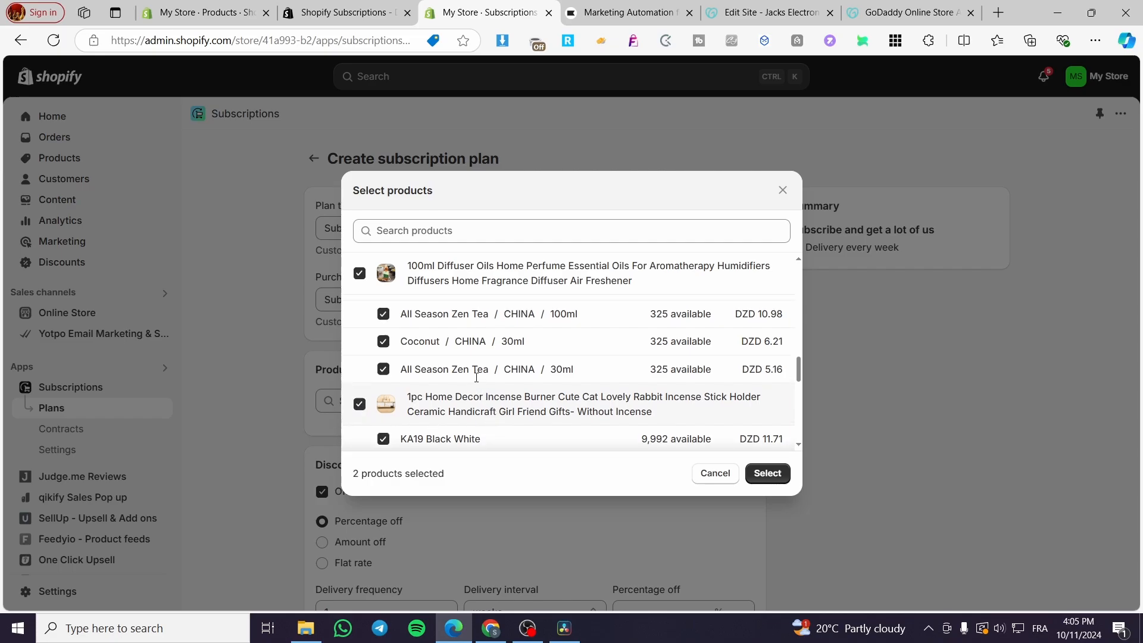
scroll(679, 422, down, 2)
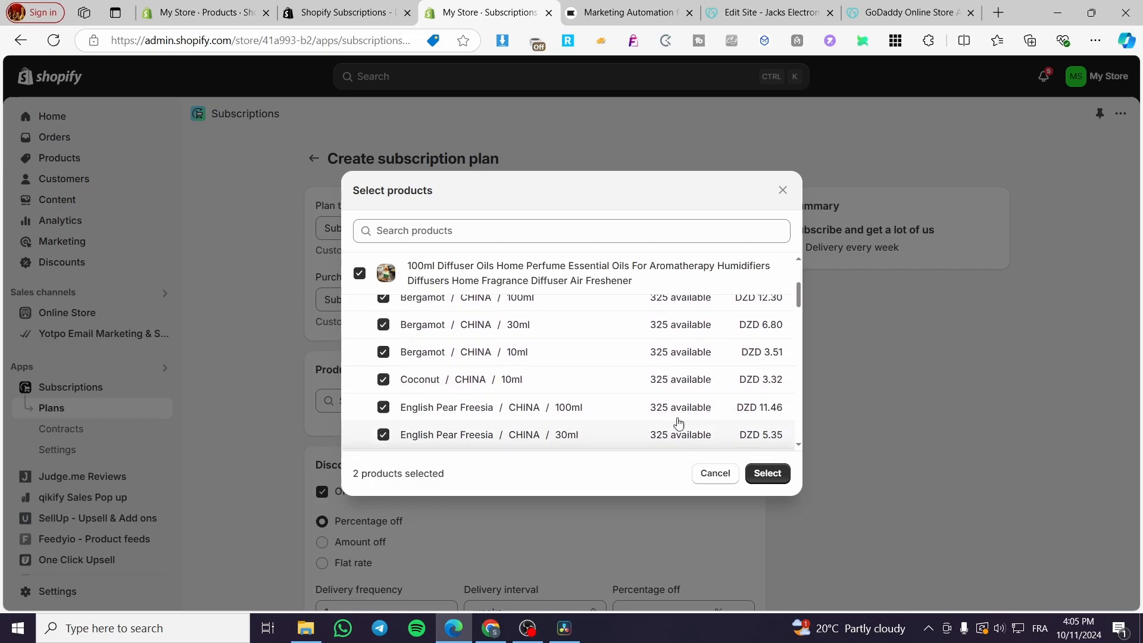
scroll(429, 388, up, 3)
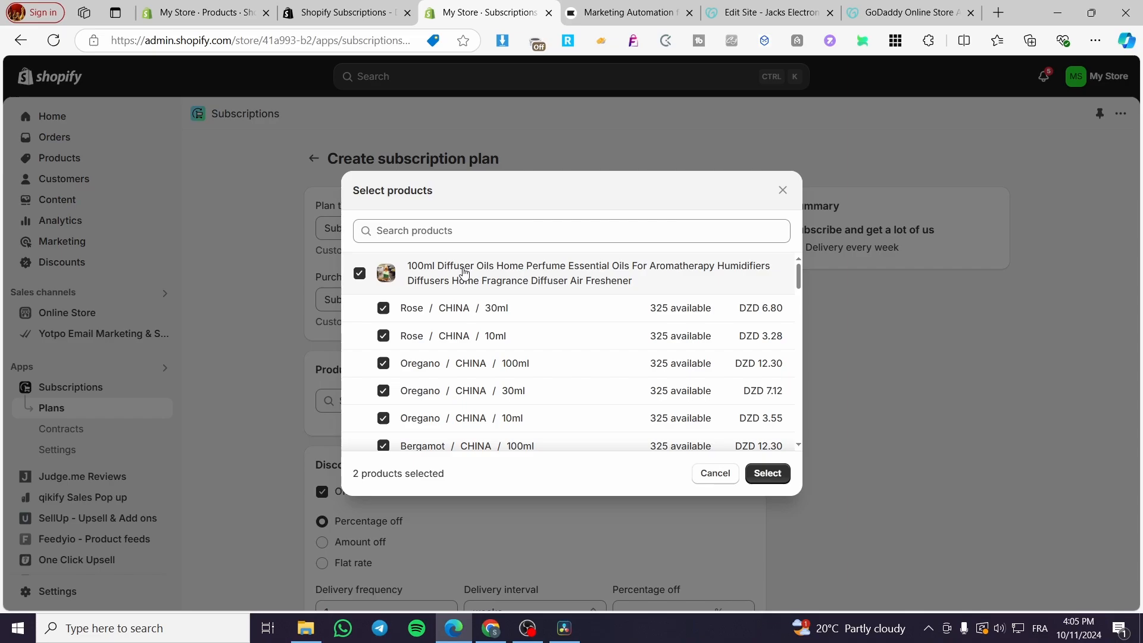
scroll(465, 273, down, 10)
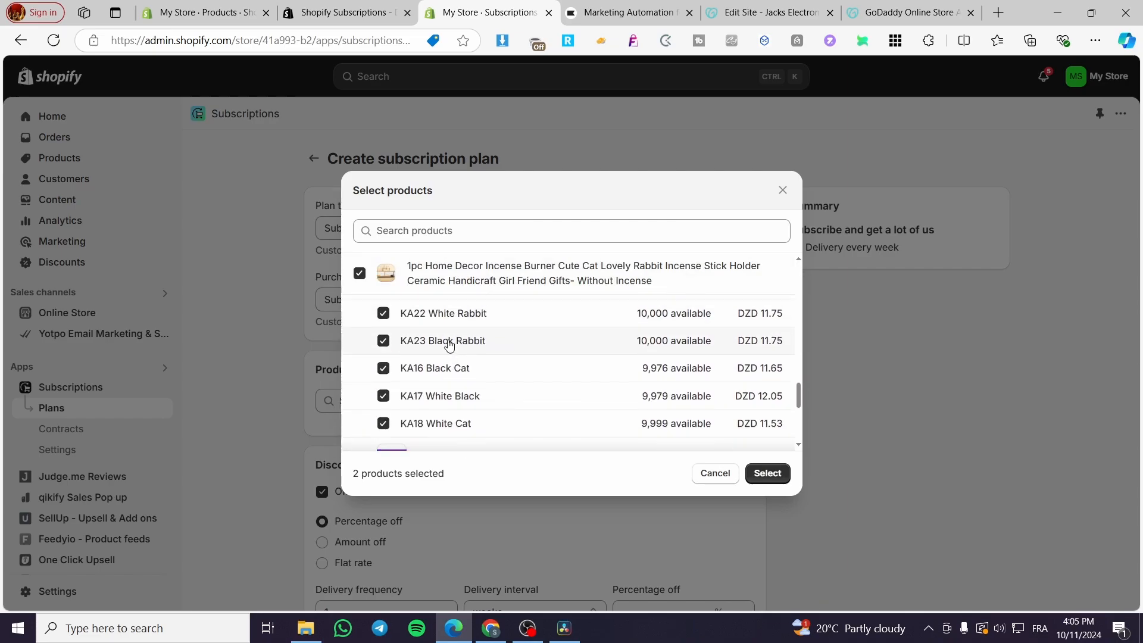
scroll(449, 352, up, 2)
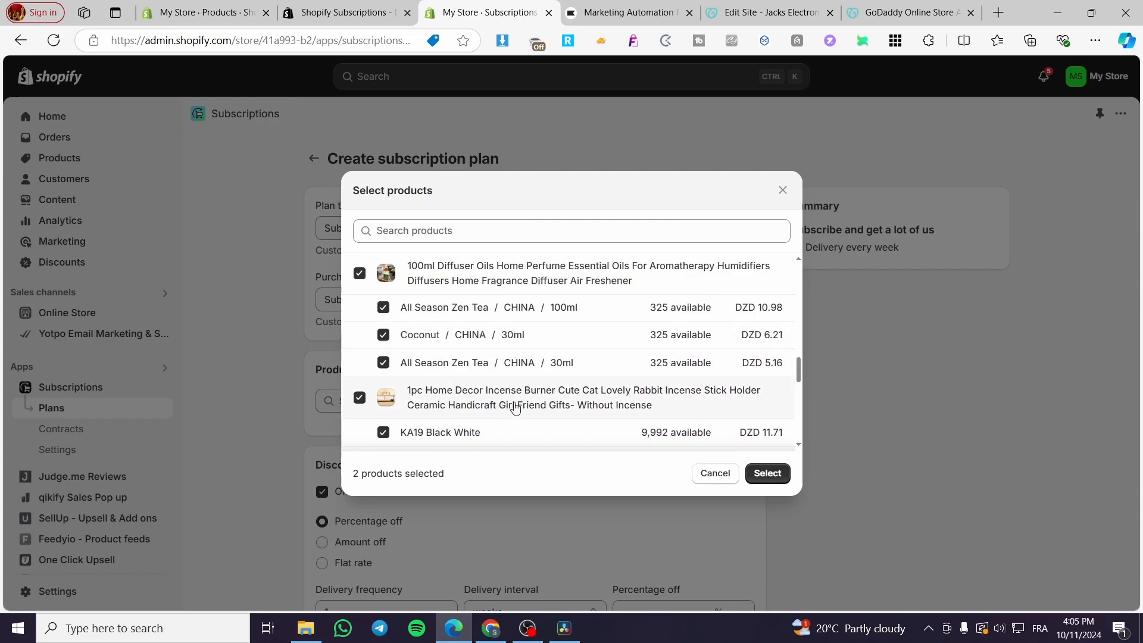
click(772, 477)
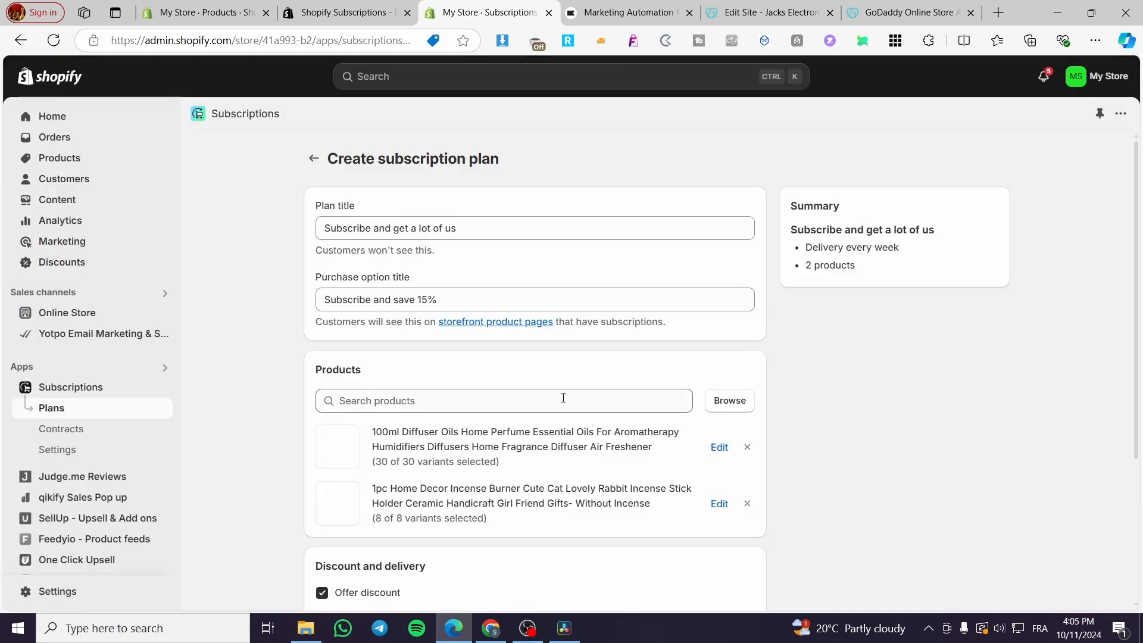
Set the plan's percentage discount to 15% and its delivery interval to months.
scroll(921, 399, down, 3)
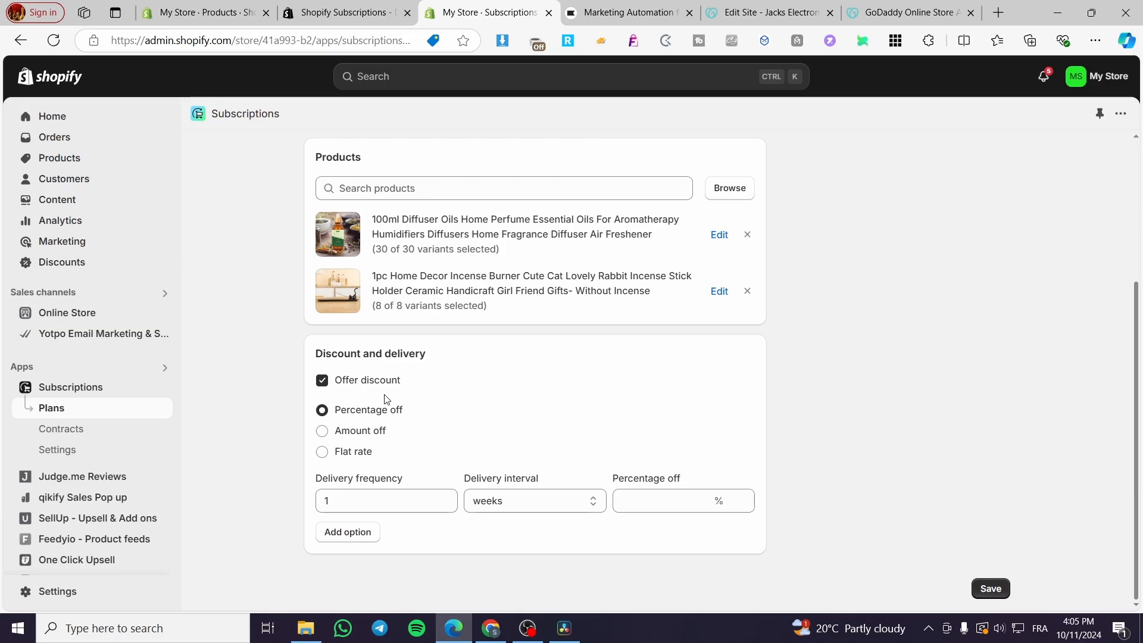
scroll(361, 405, up, 3)
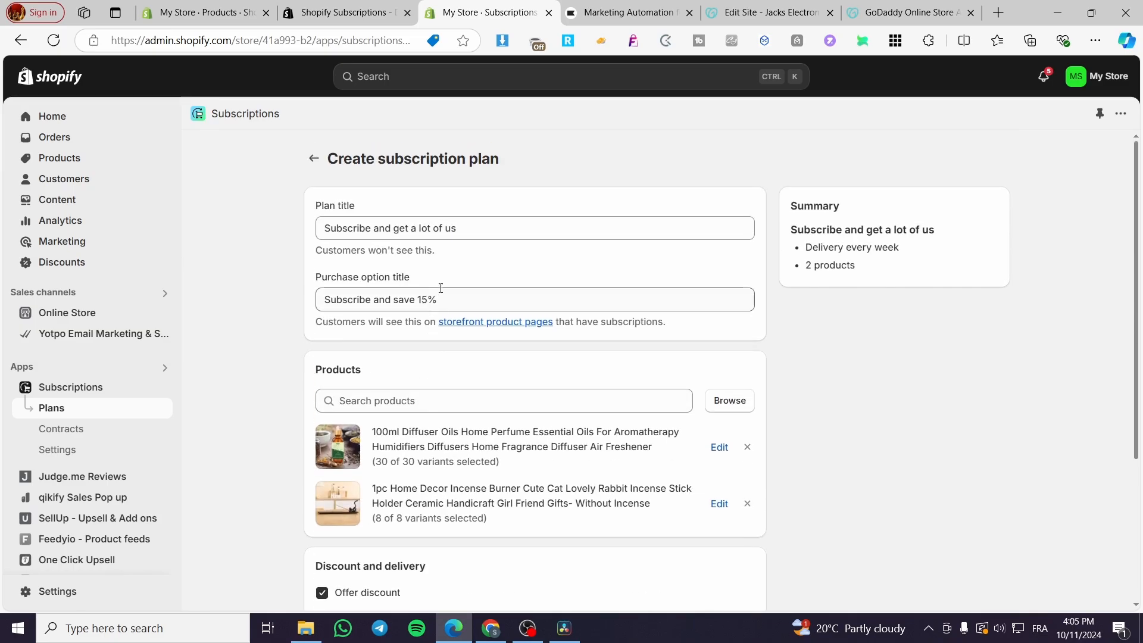
scroll(429, 301, down, 3)
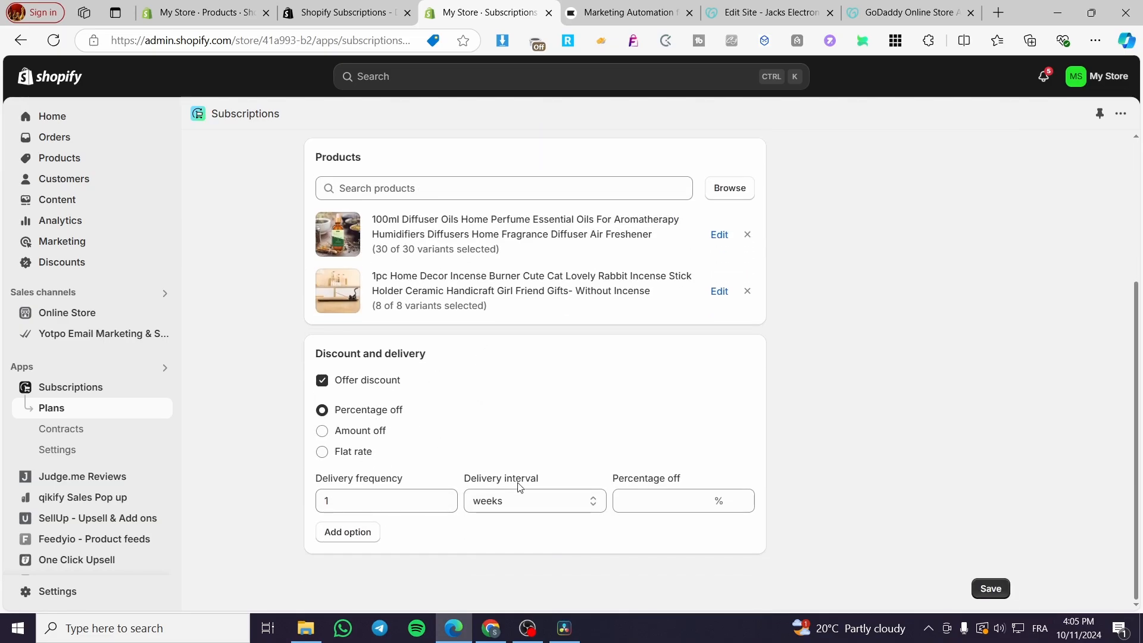
click(678, 507)
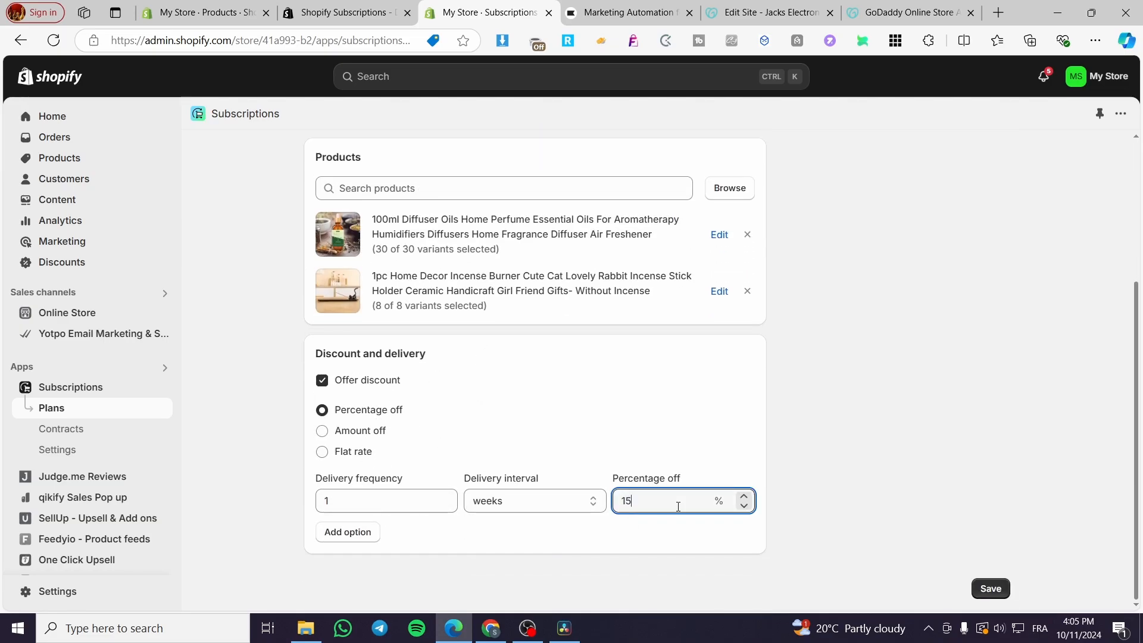
click(916, 395)
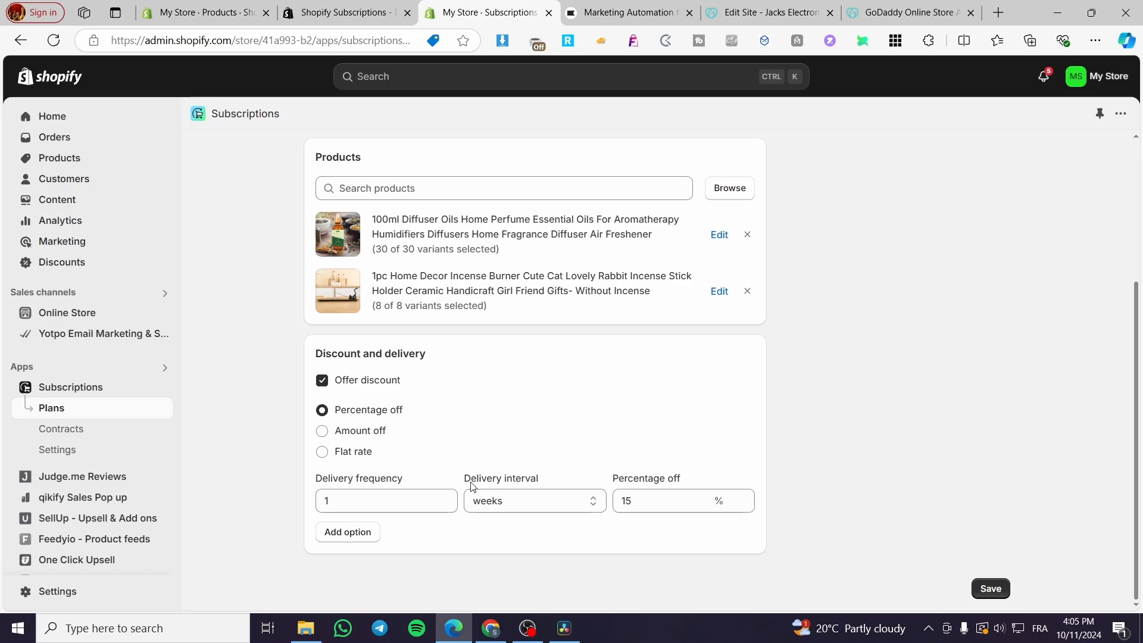
click(546, 505)
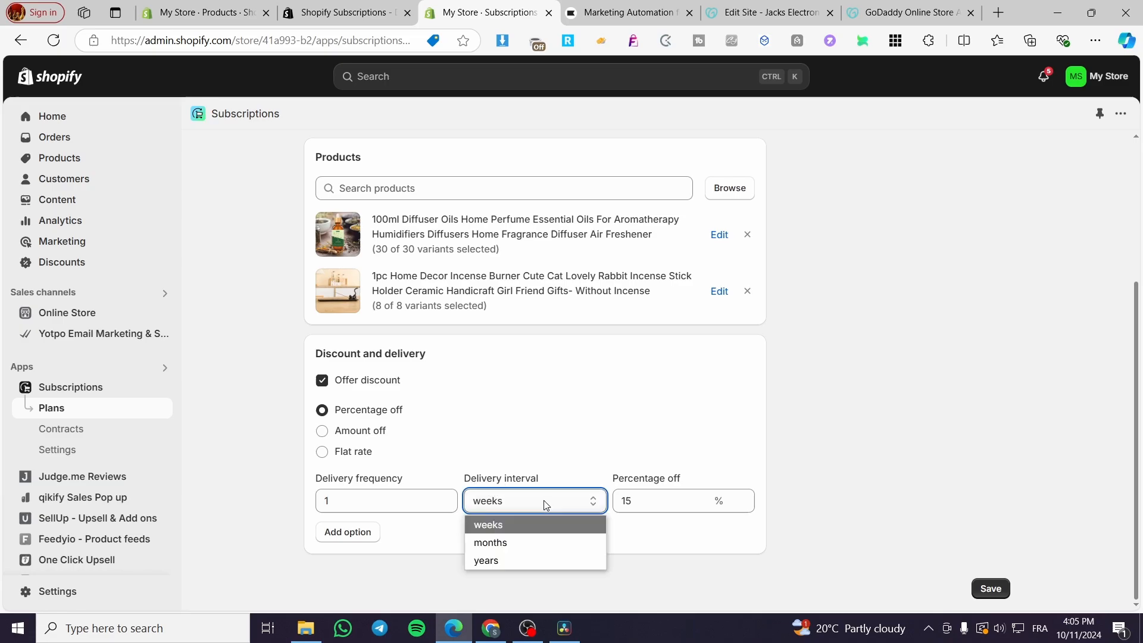
click(544, 542)
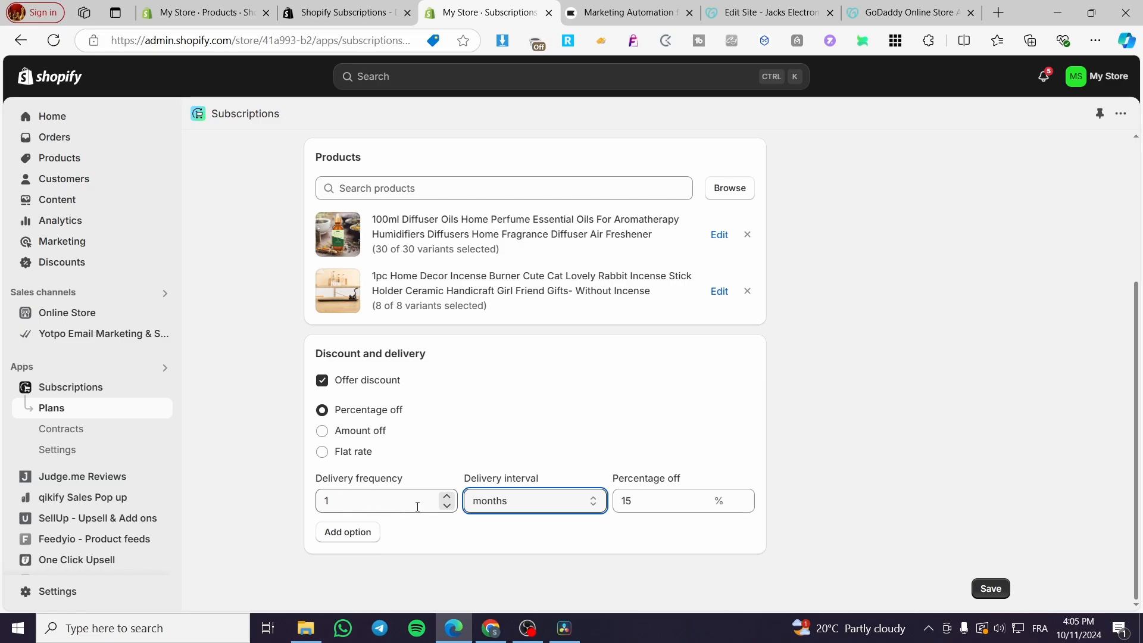
Try adding a second delivery option, remove it again, and save the subscription plan.
click(362, 535)
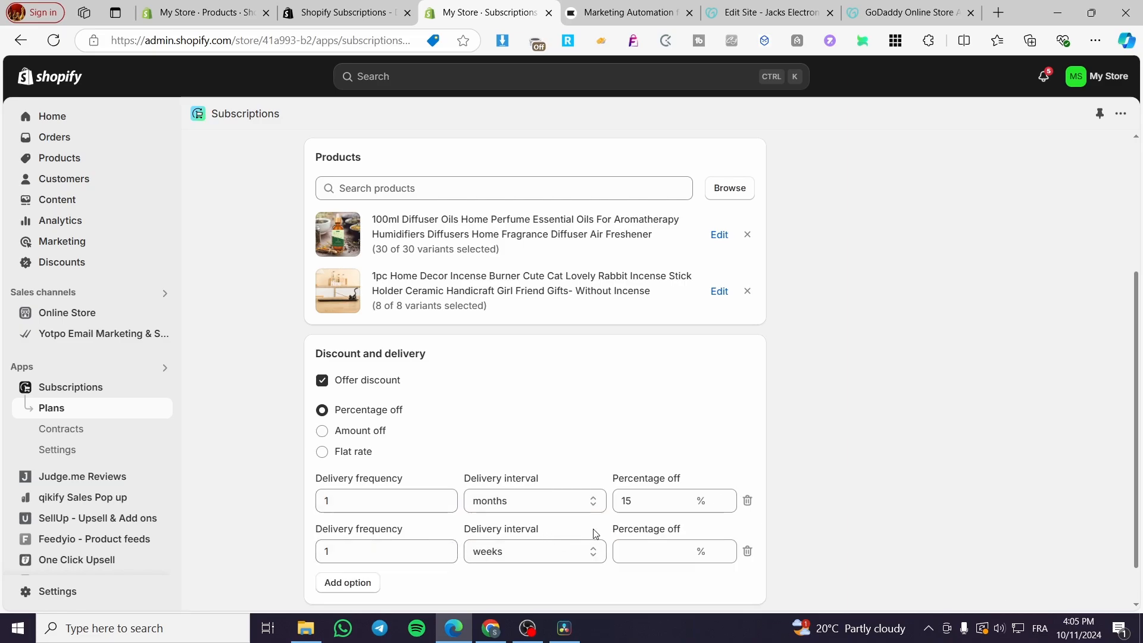
click(748, 552)
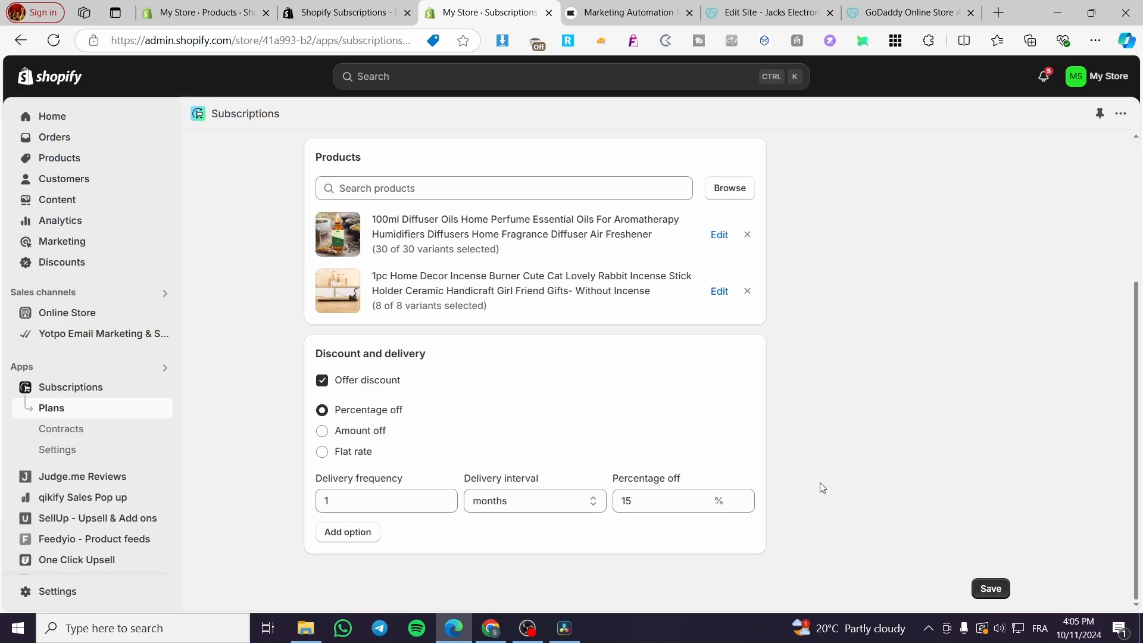
scroll(819, 483, up, 4)
scroll(774, 512, down, 4)
scroll(829, 488, up, 4)
scroll(1014, 584, down, 4)
click(990, 587)
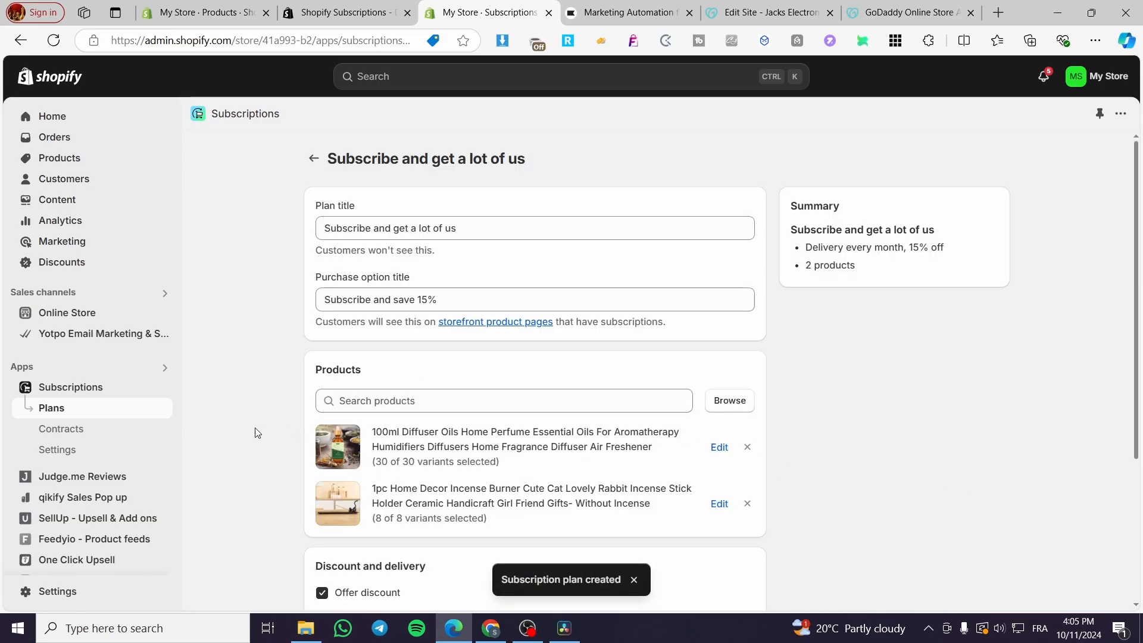
Open the Subscriptions setup guide, try the contract data import, and return to the guide.
click(71, 396)
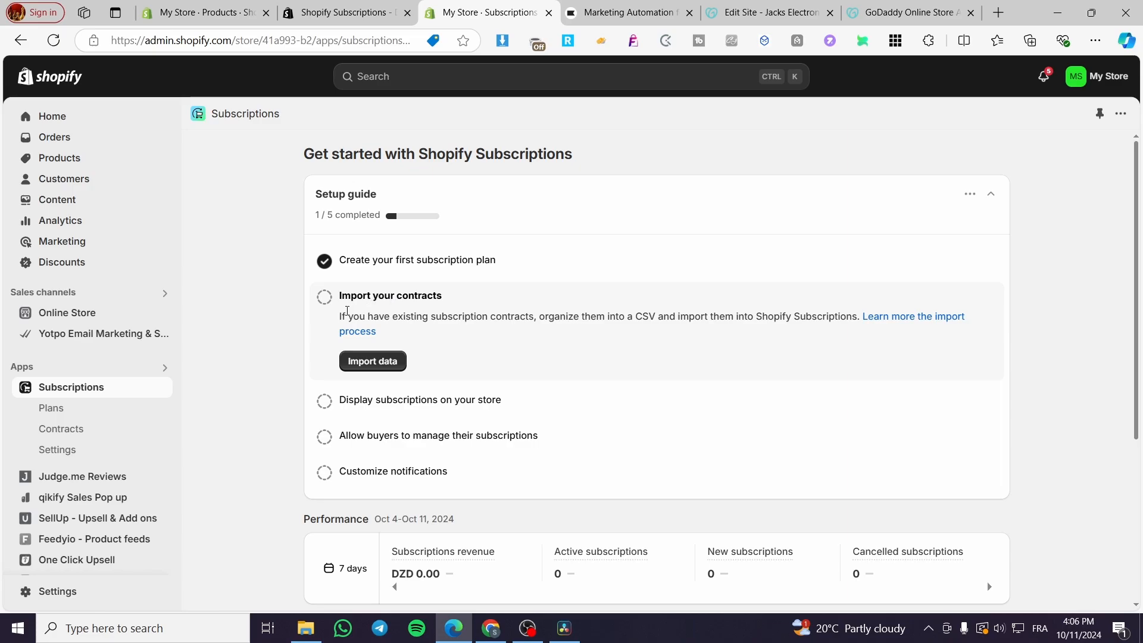
click(388, 364)
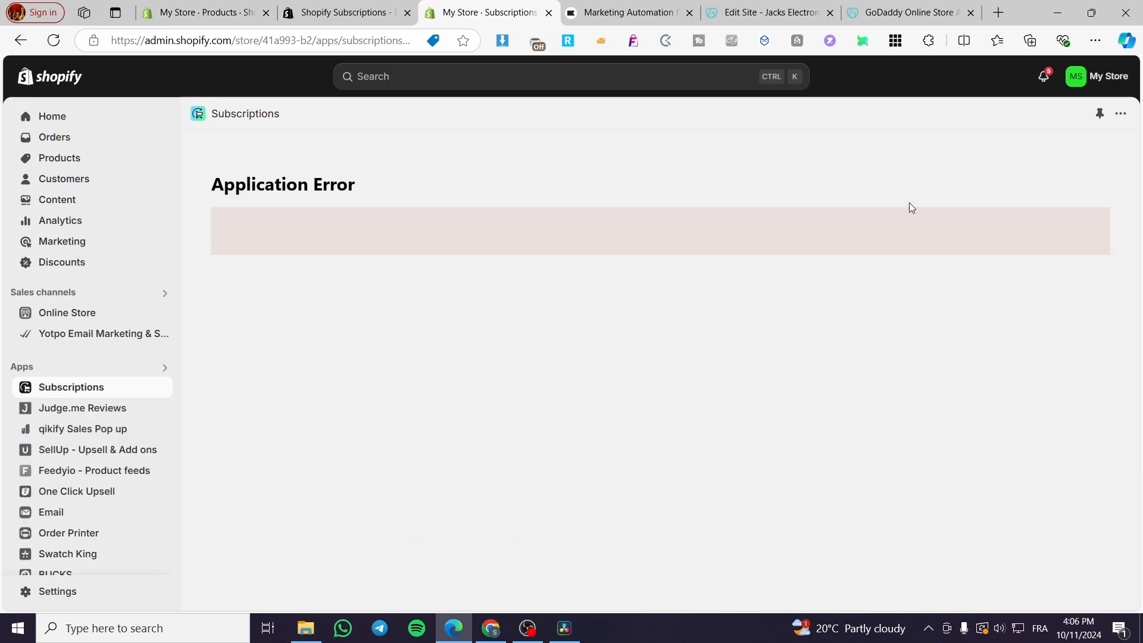
click(116, 396)
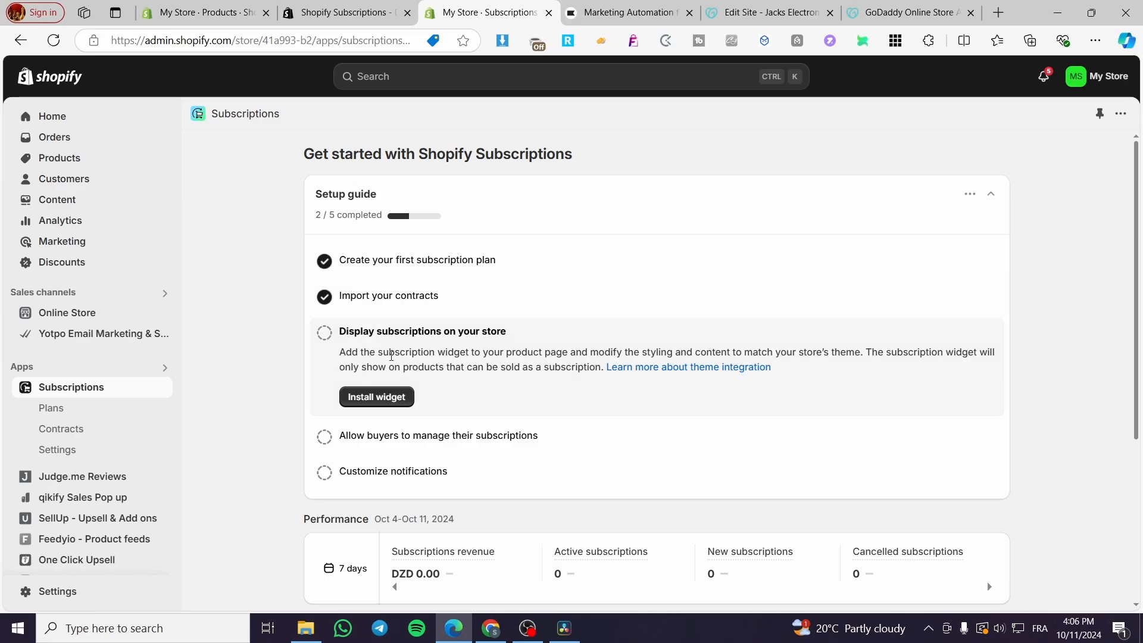
Install the subscription widget on the product page template, closing the leftover app listing tab and the widget-added notice.
click(383, 399)
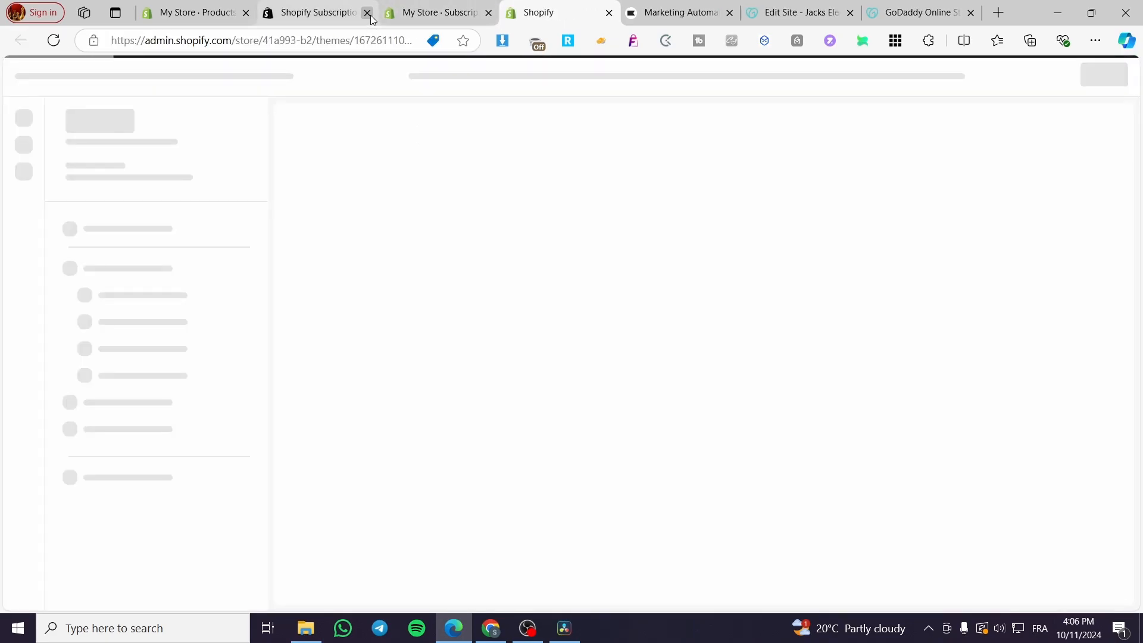
click(368, 13)
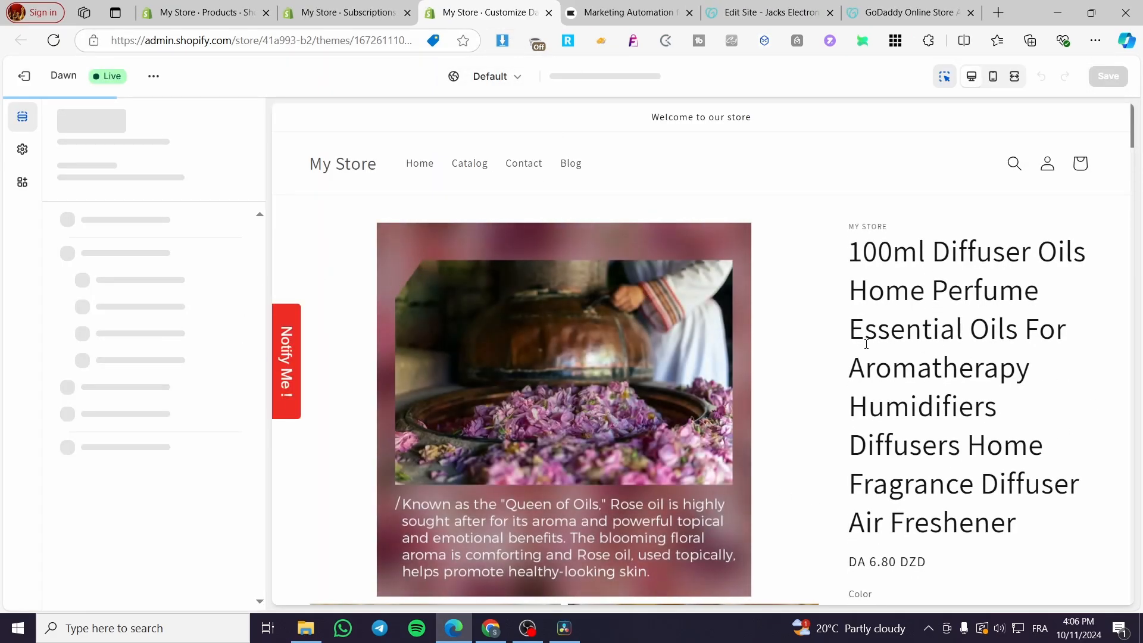
scroll(866, 344, down, 4)
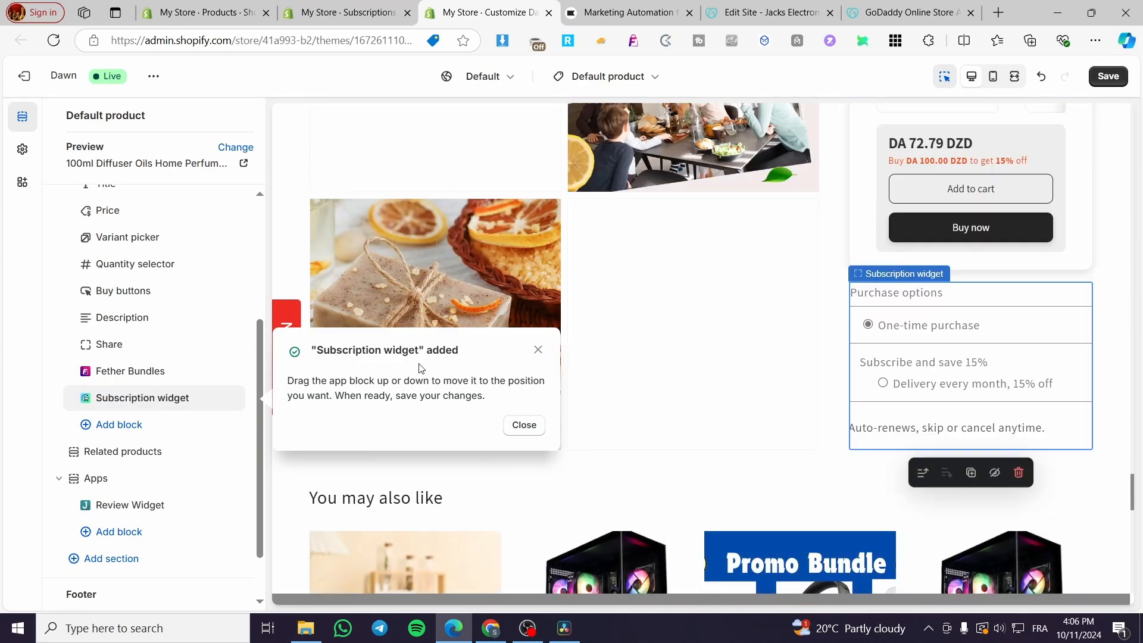
click(524, 425)
Move the Subscription widget block between the Quantity selector and Buy buttons in the Product information section.
scroll(959, 414, up, 4)
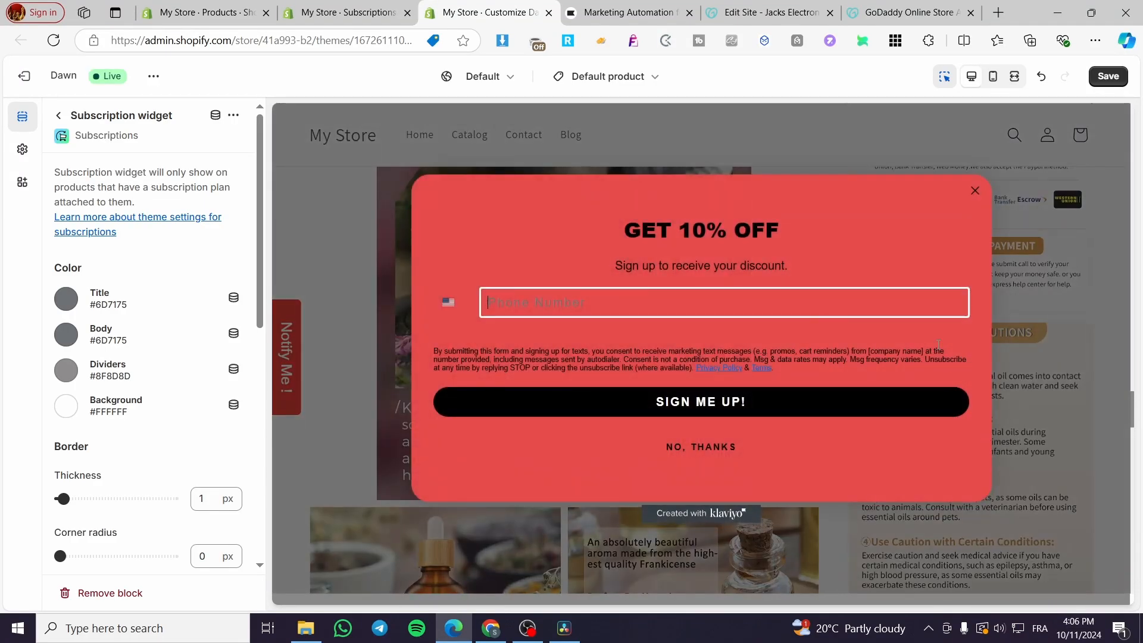
click(974, 190)
scroll(982, 417, up, 5)
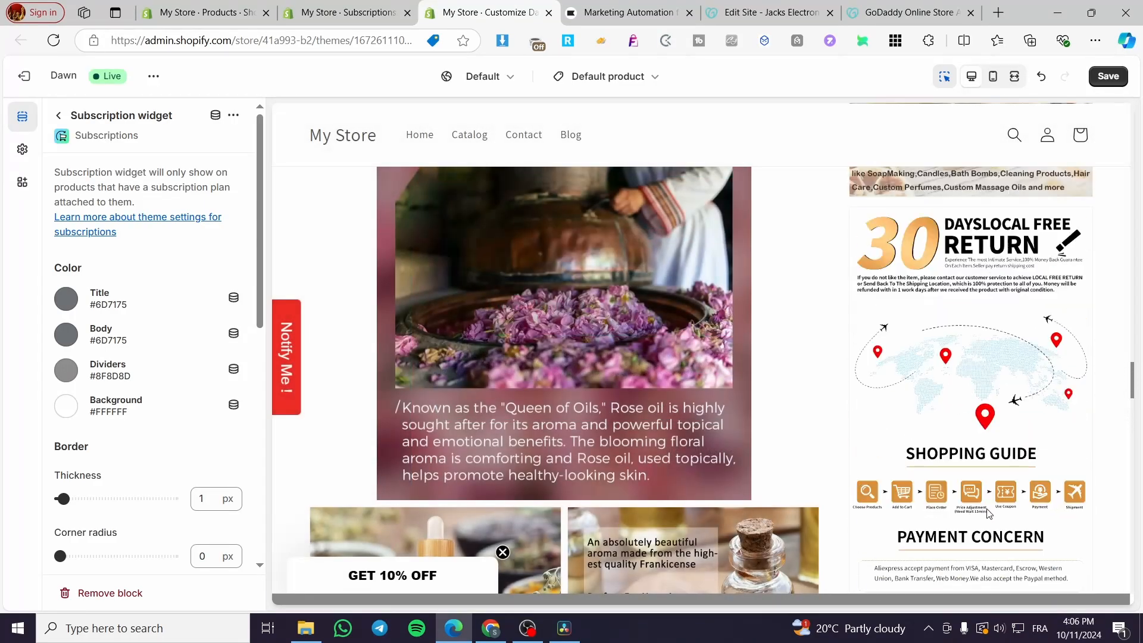
scroll(998, 503, up, 5)
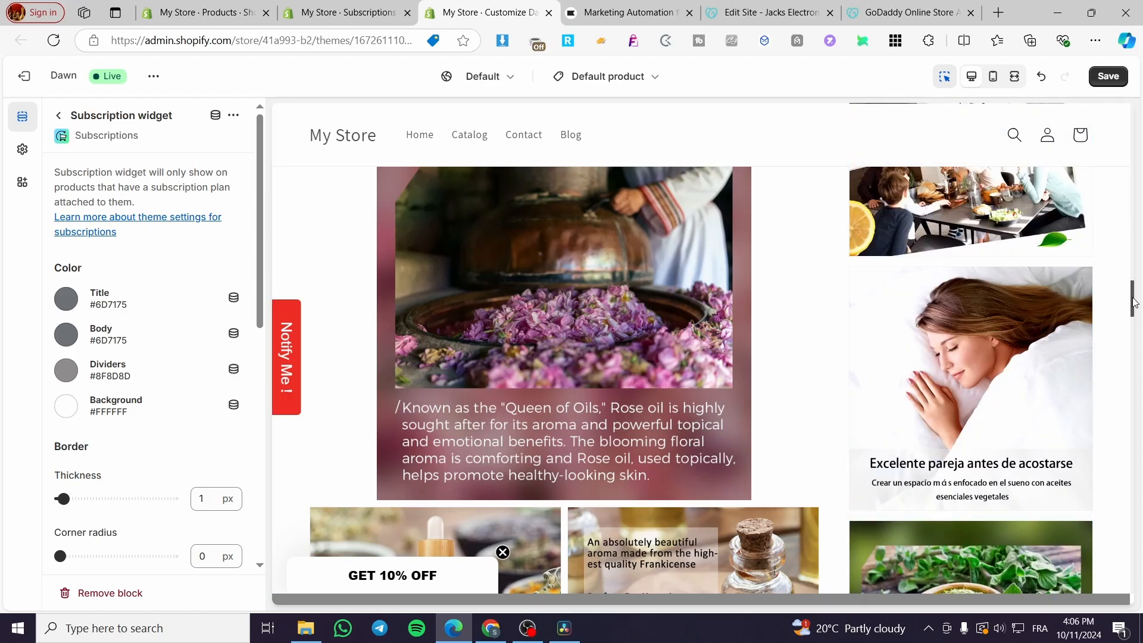
drag(1132, 334, 1119, 439)
scroll(1114, 440, down, 10)
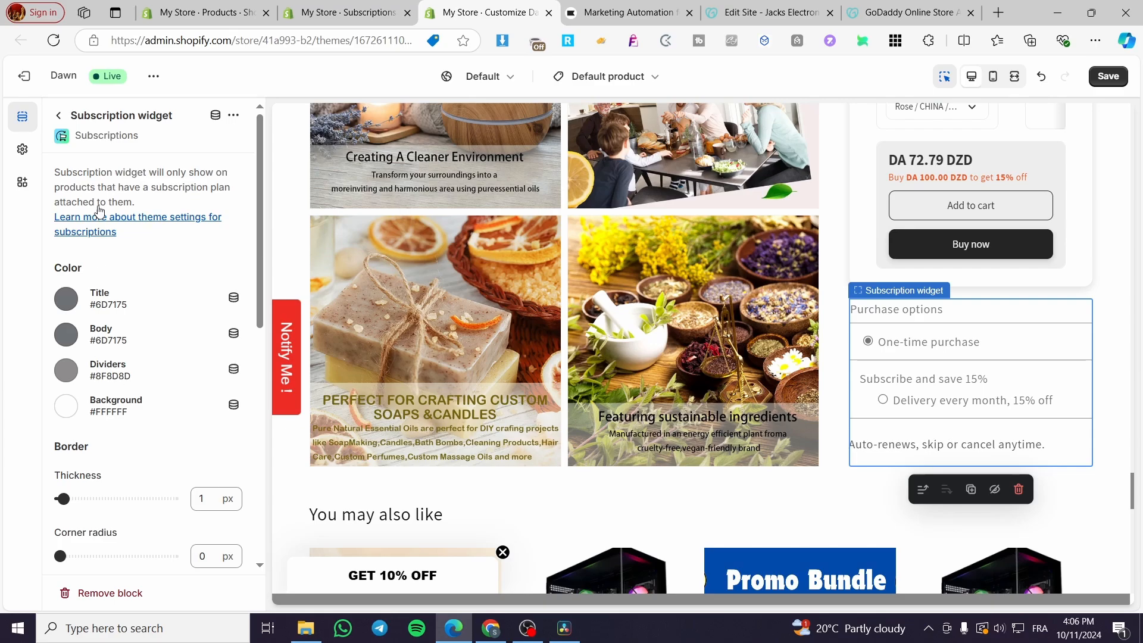
click(60, 116)
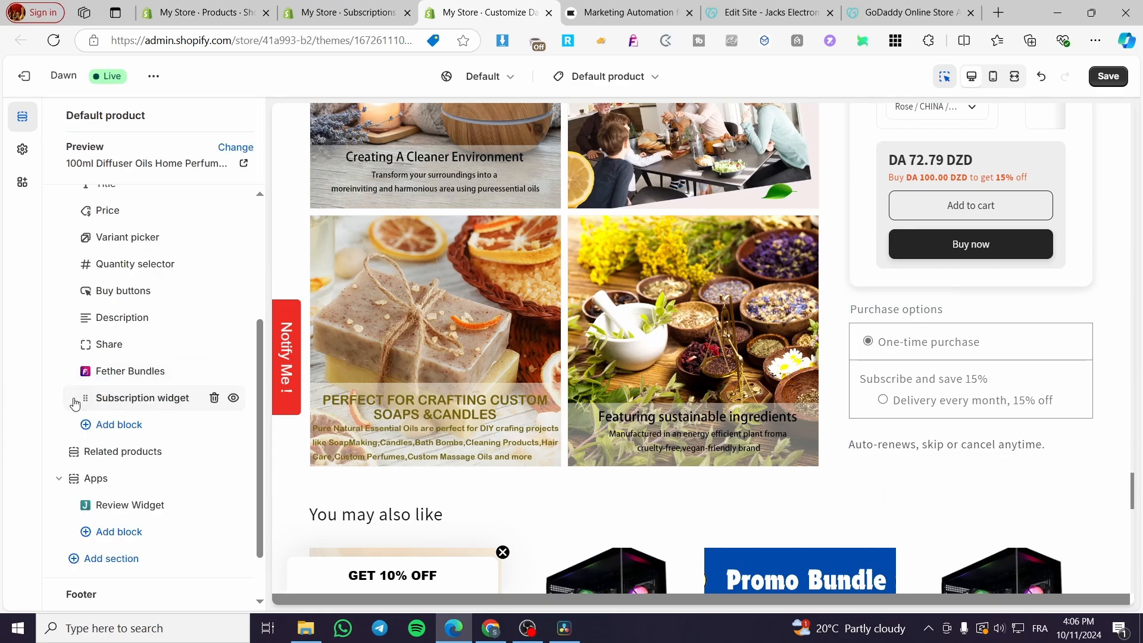
drag(88, 403, 145, 393)
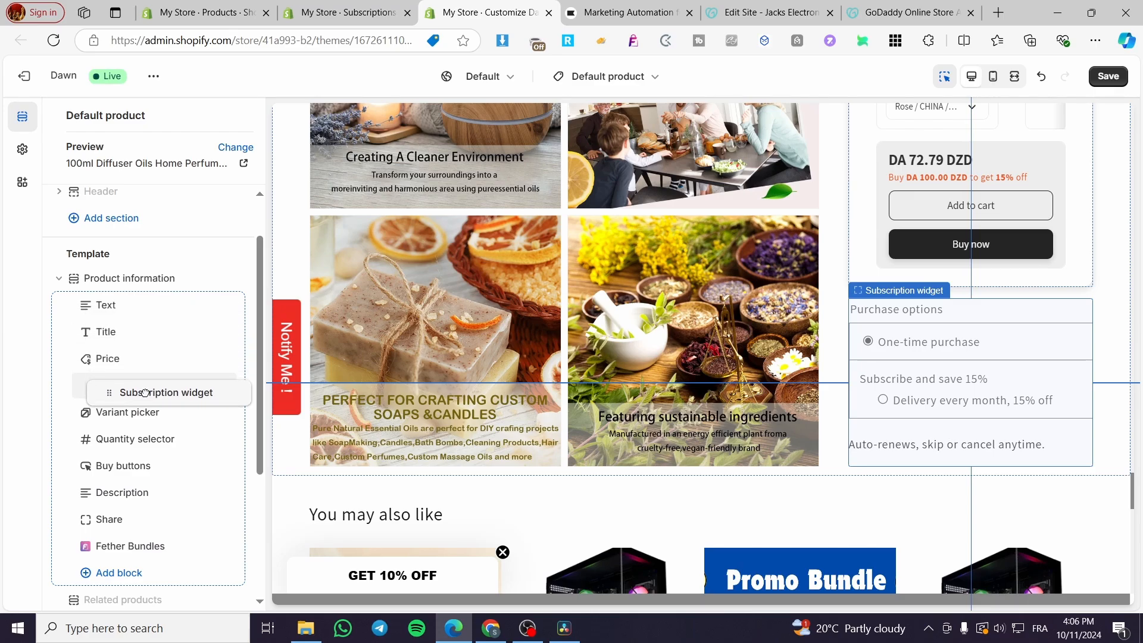
drag(145, 393, 146, 441)
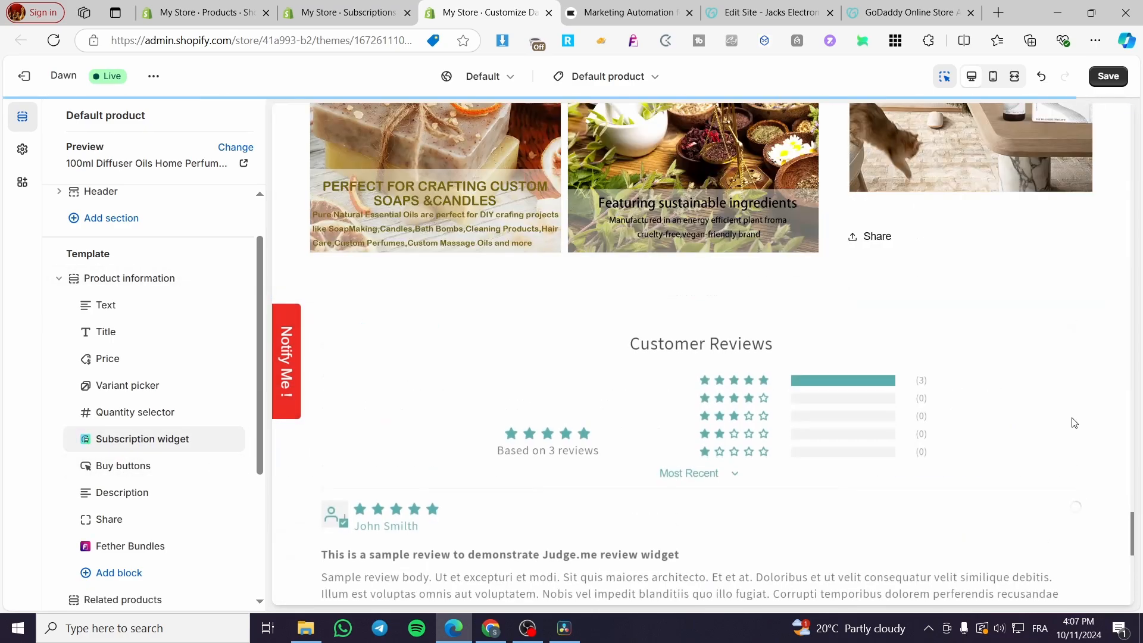
Dismiss the discount sign-up popup in the product preview and examine the subscription purchase options between the quantity selector and buy buttons.
scroll(1036, 454, down, 2)
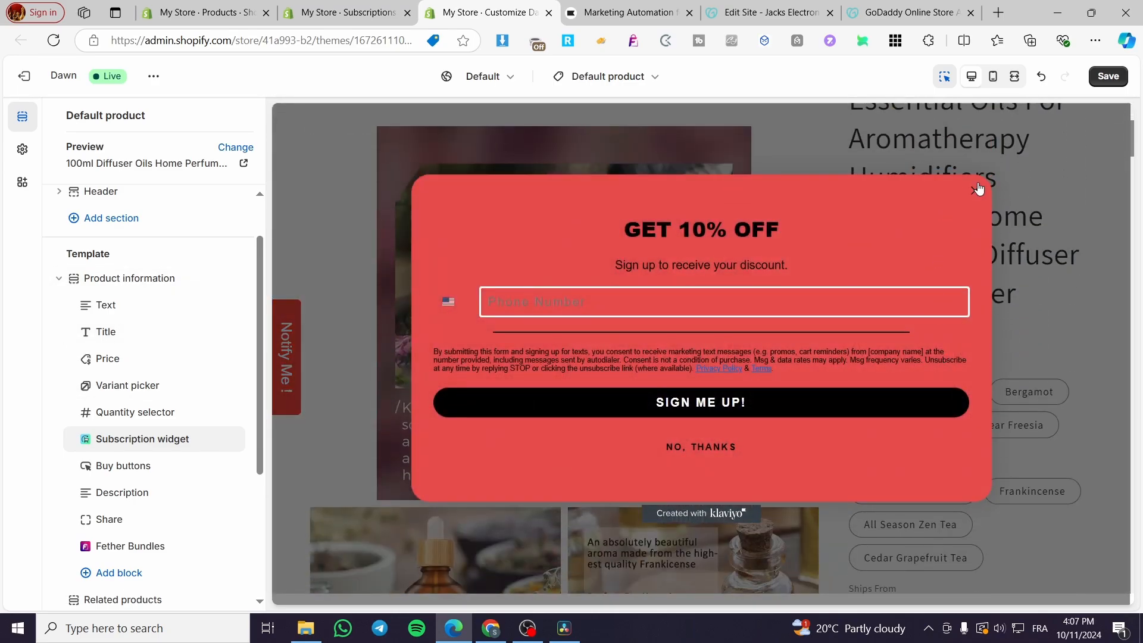
click(977, 189)
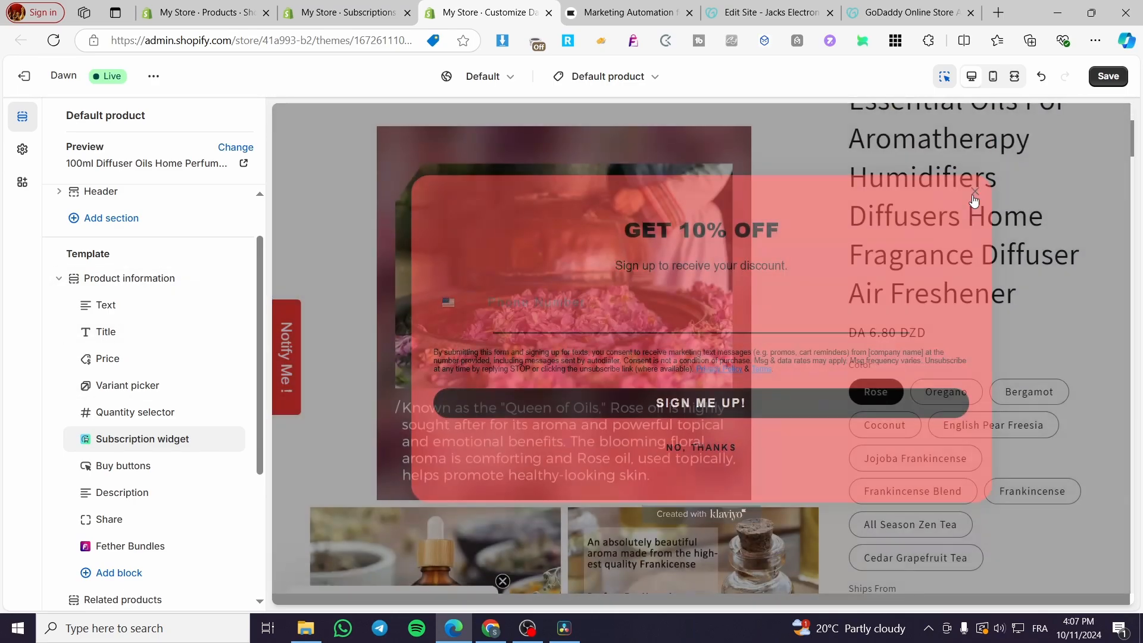
scroll(945, 257, down, 2)
scroll(945, 255, down, 1)
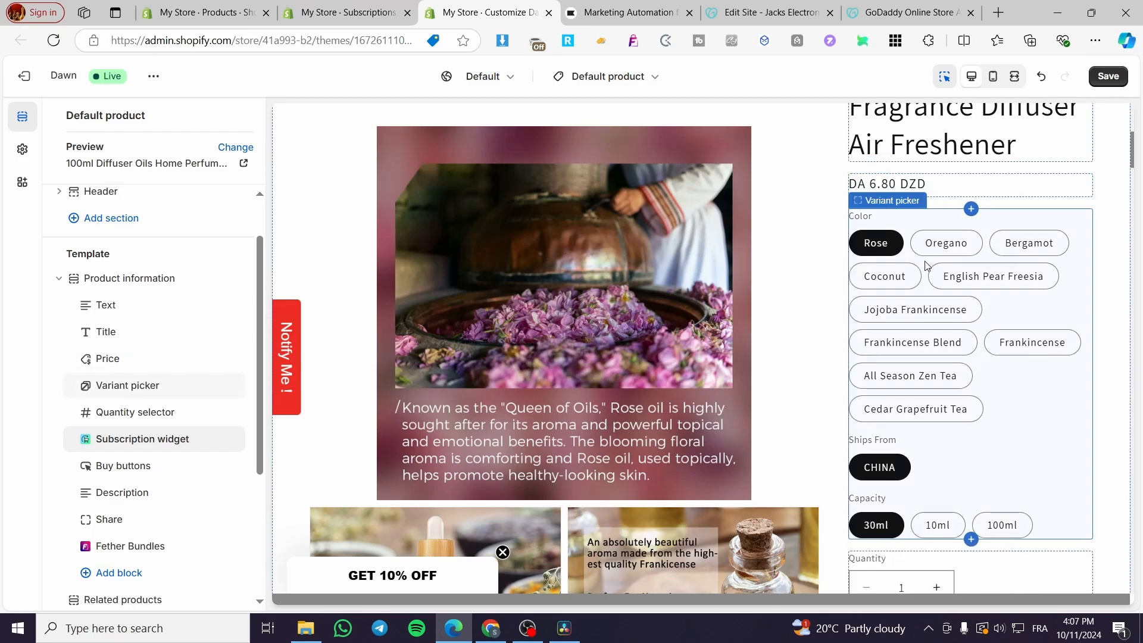
scroll(927, 265, down, 3)
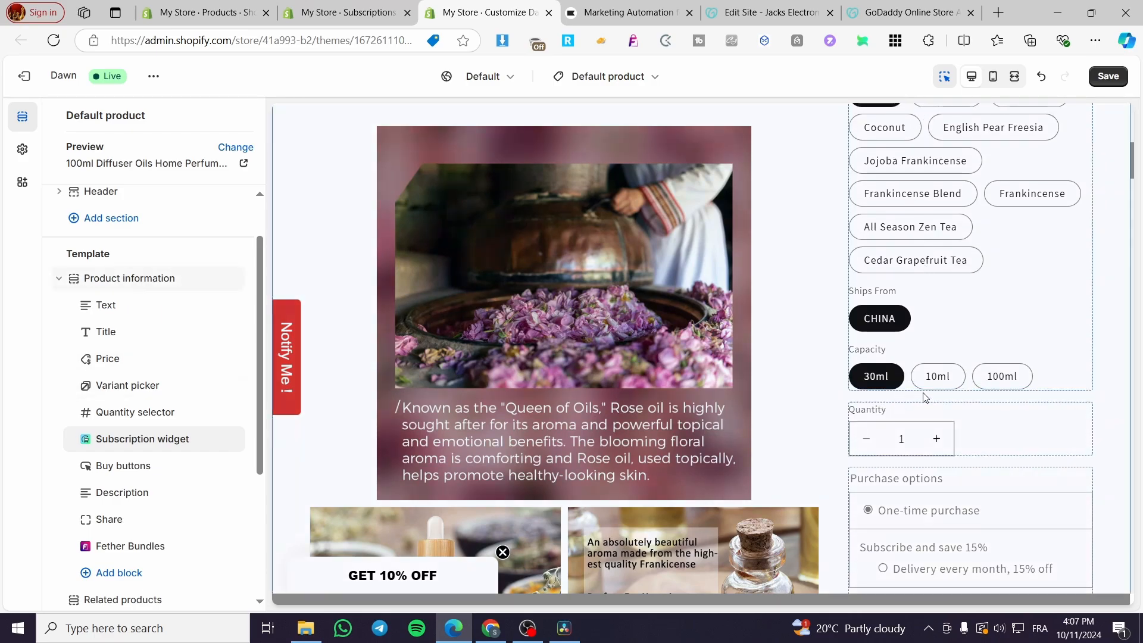
scroll(939, 369, down, 1)
scroll(930, 370, down, 1)
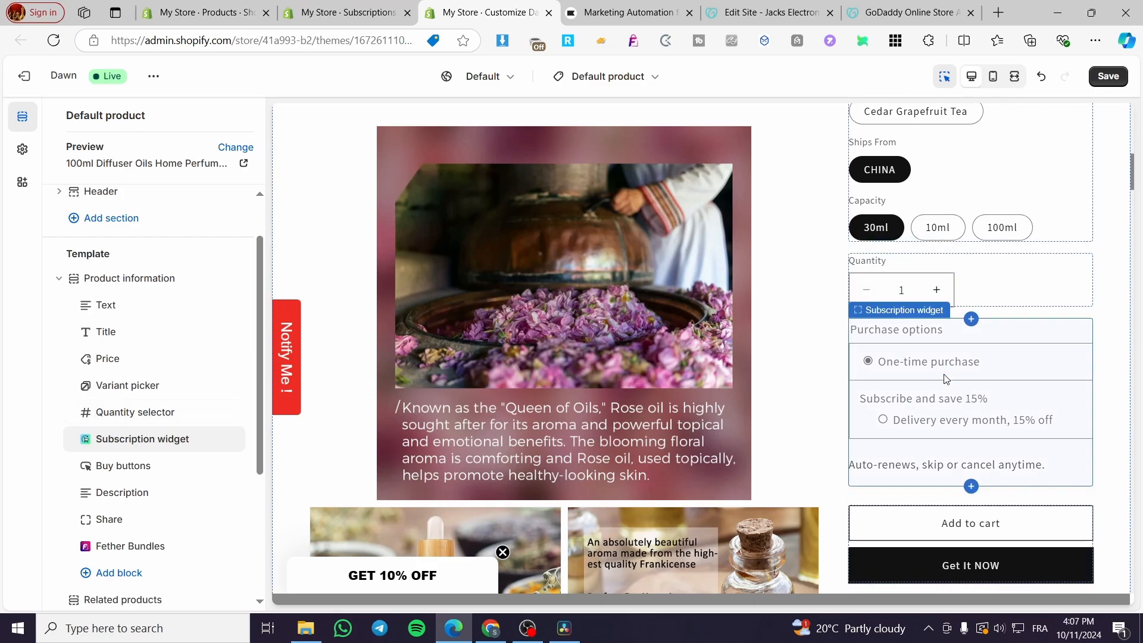
scroll(943, 358, down, 1)
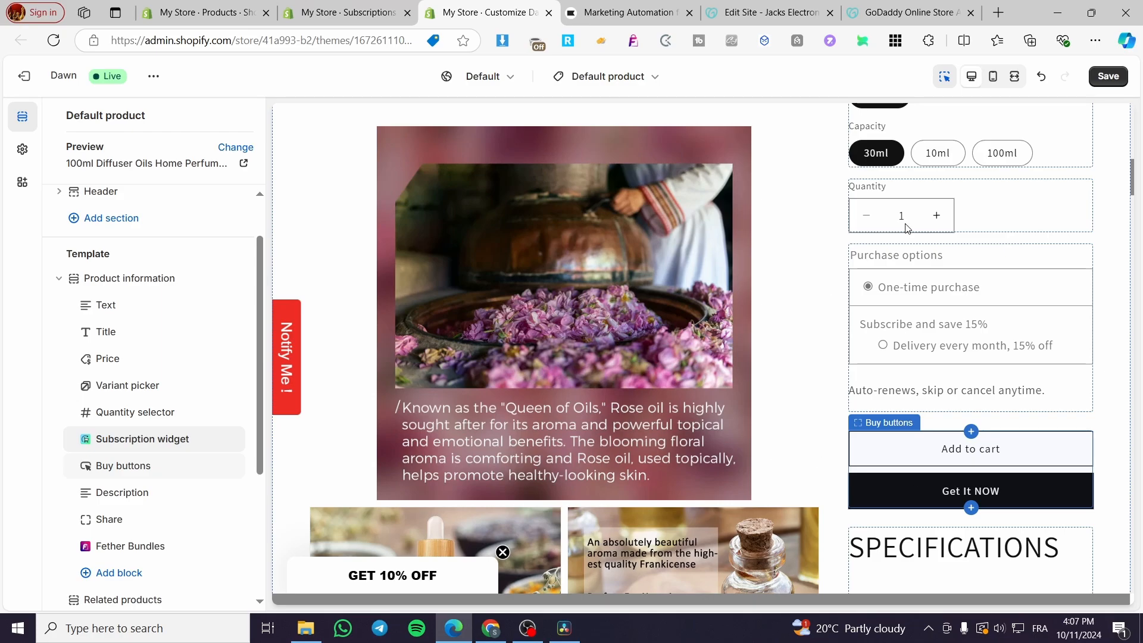
Save the Default product template, close the theme editor, and mark "Display subscriptions on your store" as complete in the setup guide.
click(1109, 77)
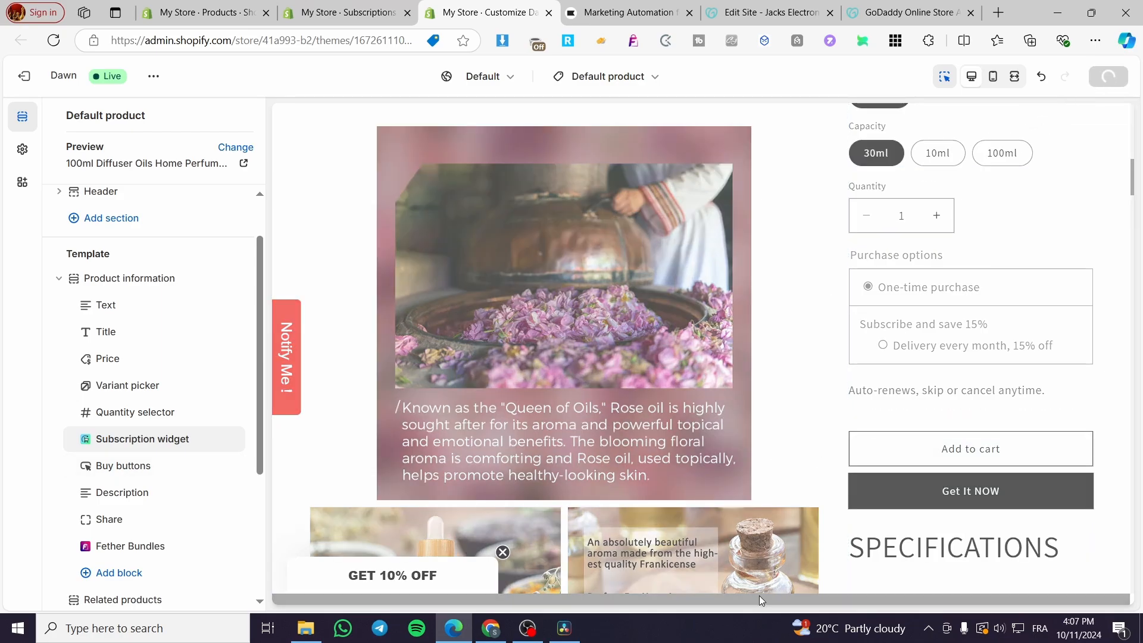
click(549, 12)
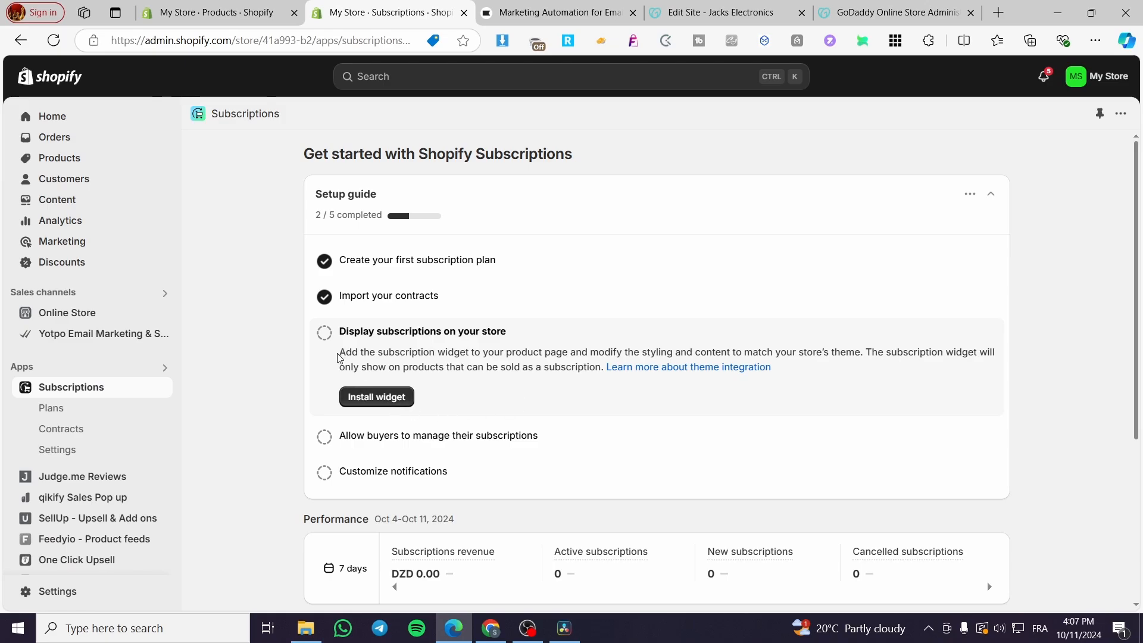
click(324, 332)
Turn on Subscription management in the customer account settings and mark "Allow buyers to manage their subscriptions" as complete in the setup guide.
click(403, 435)
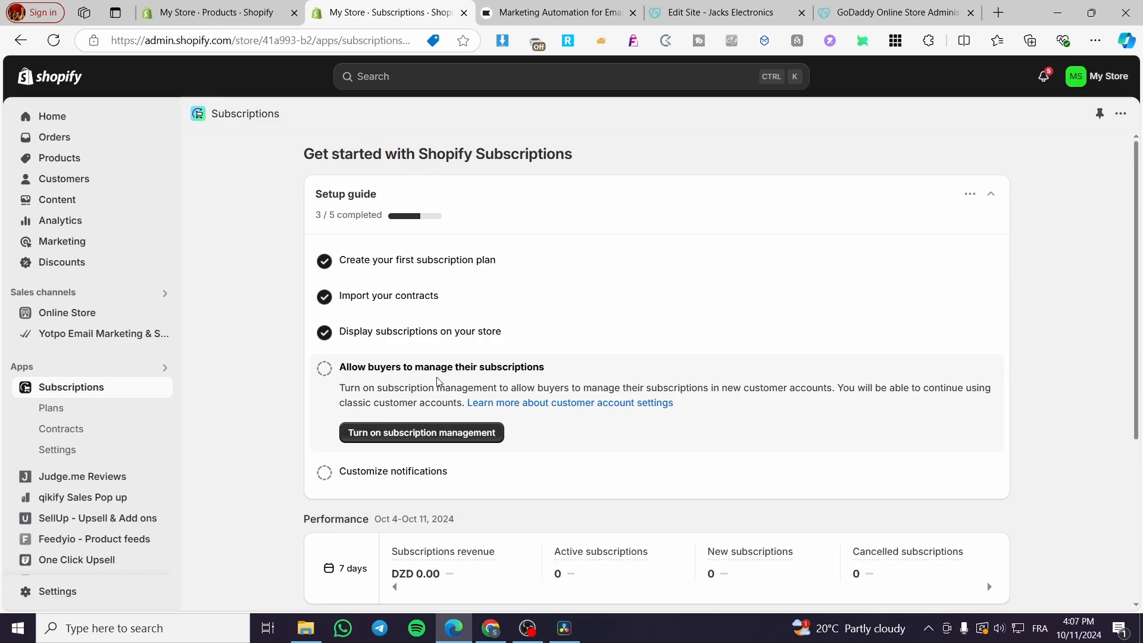
click(396, 435)
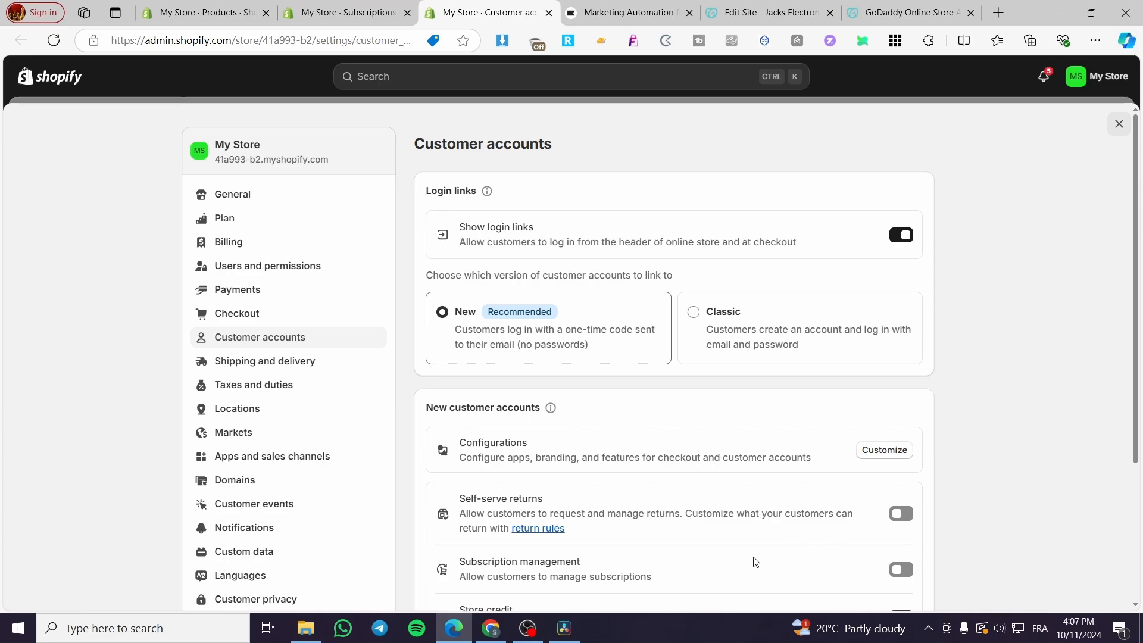
scroll(755, 561, down, 3)
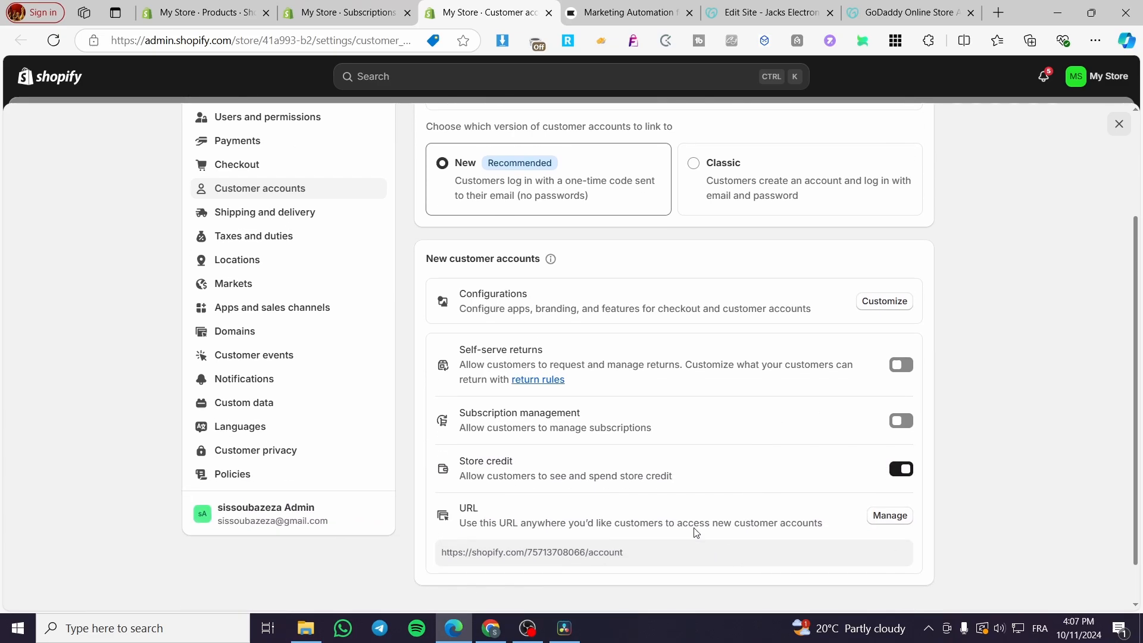
click(901, 420)
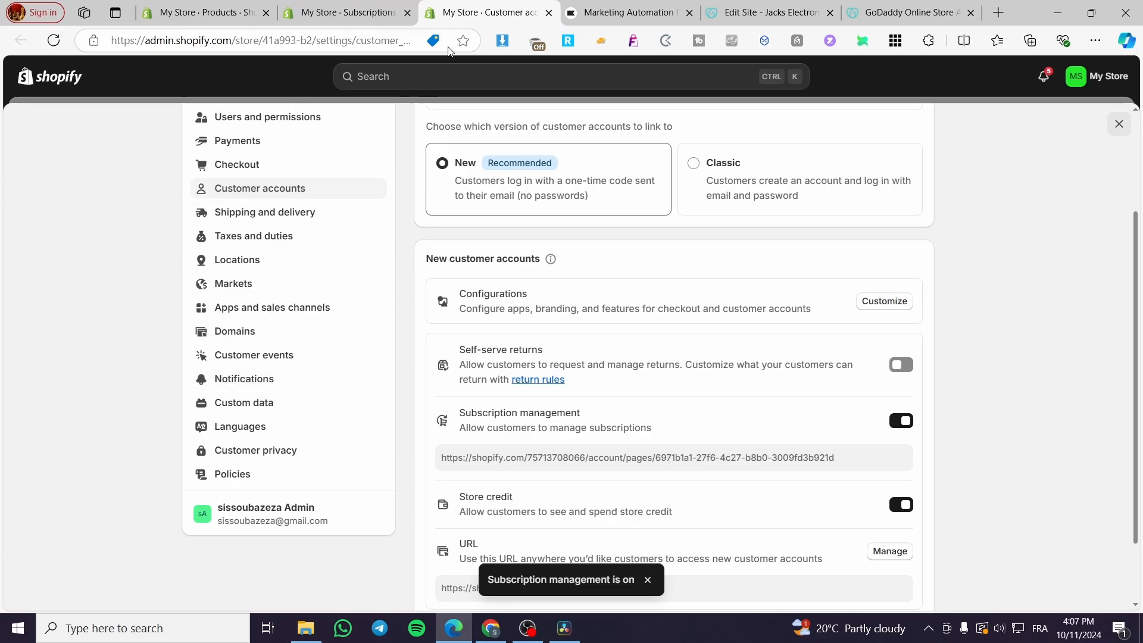
click(359, 7)
click(548, 13)
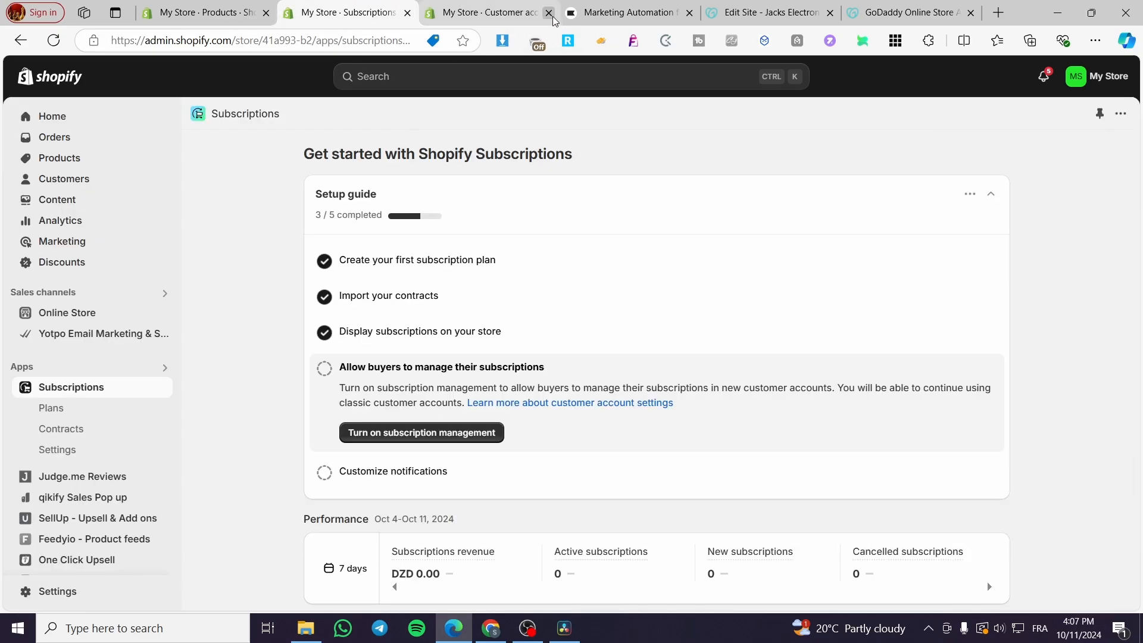
click(325, 368)
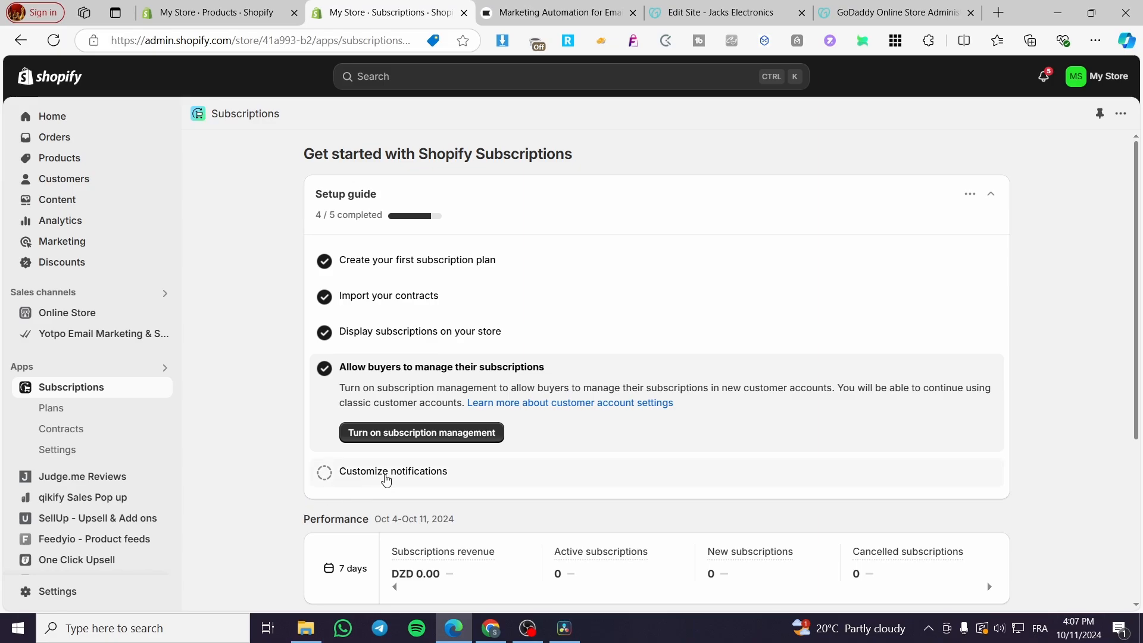
View the store's notification settings from the setup guide, close them, and mark "Customize notifications" as complete.
click(384, 473)
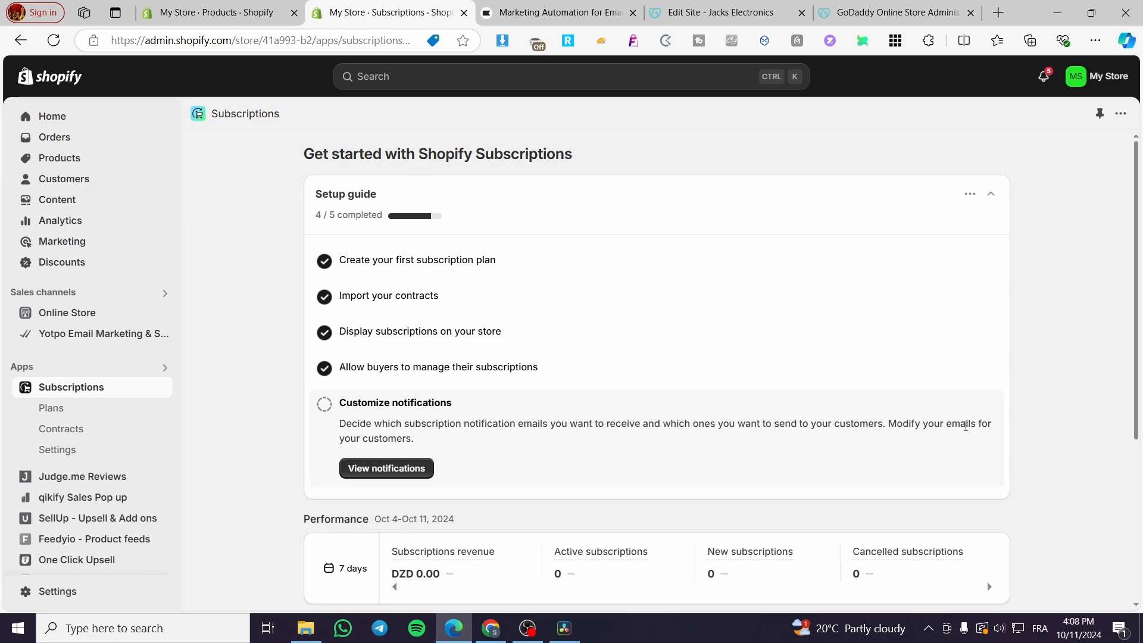
click(358, 469)
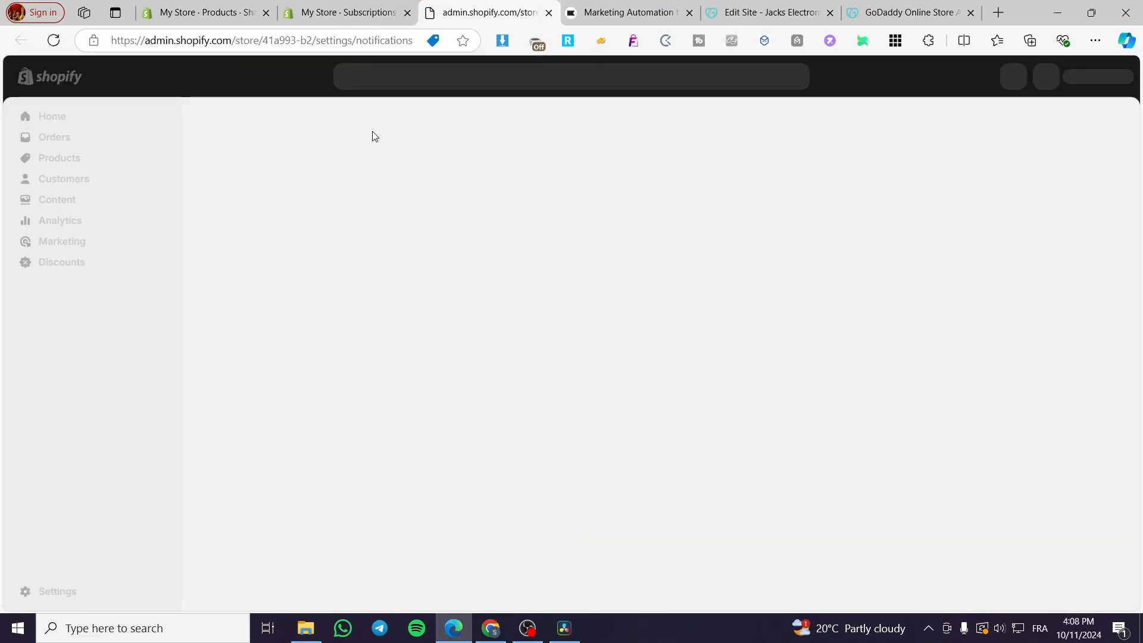
scroll(494, 440, down, 2)
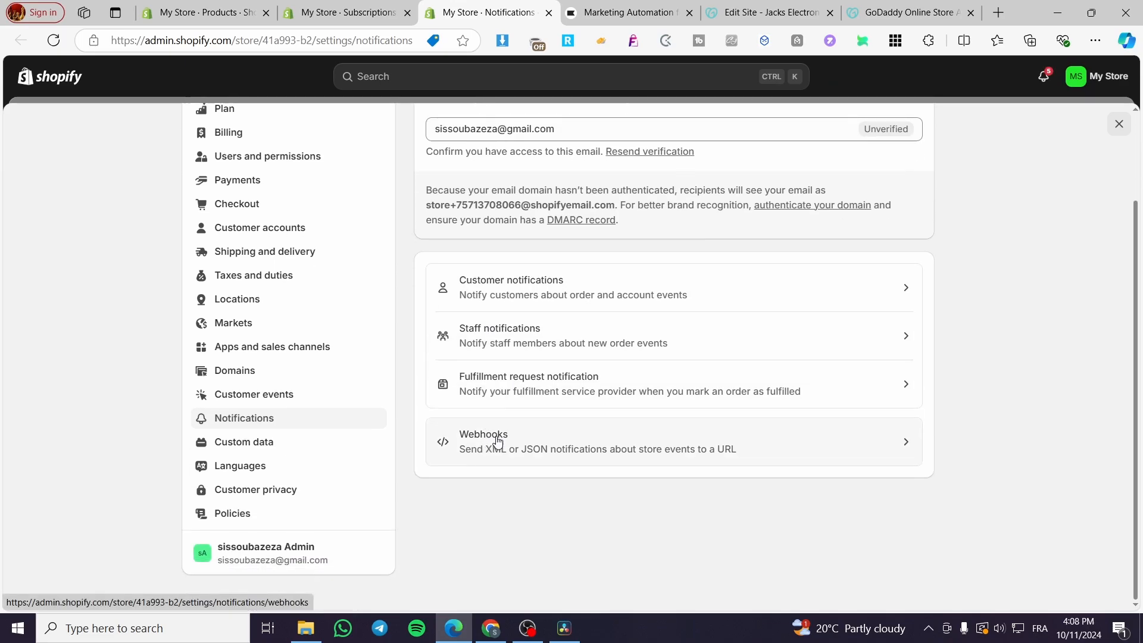
click(548, 13)
click(324, 404)
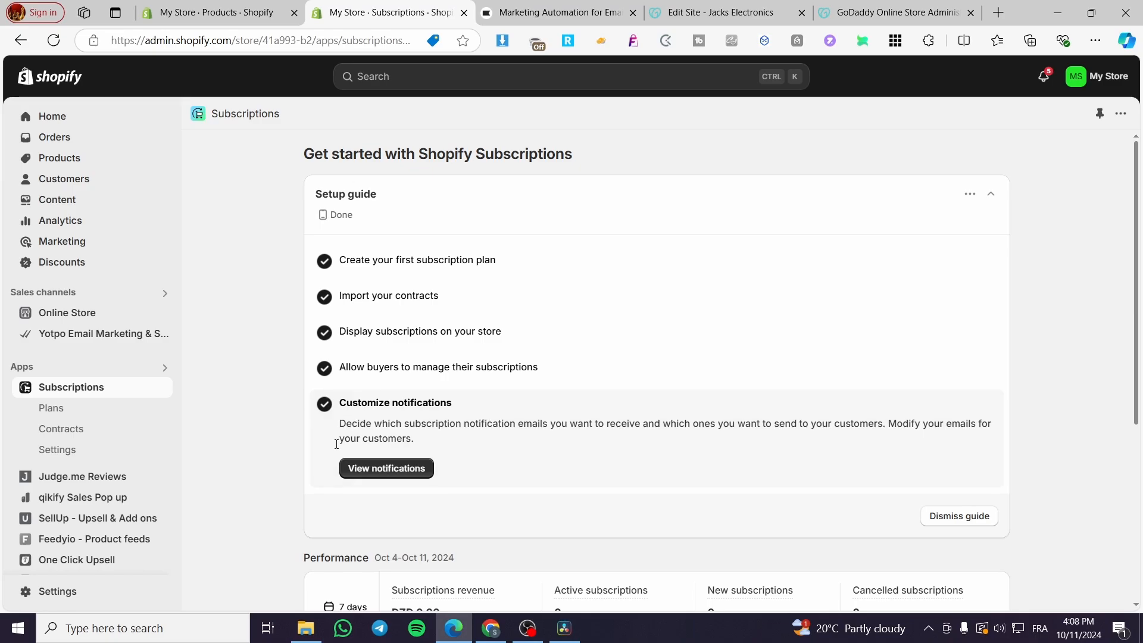
Review the Subscriptions app's plans, contracts, and settings for payment failures, widget, management URL, and notifications.
click(76, 415)
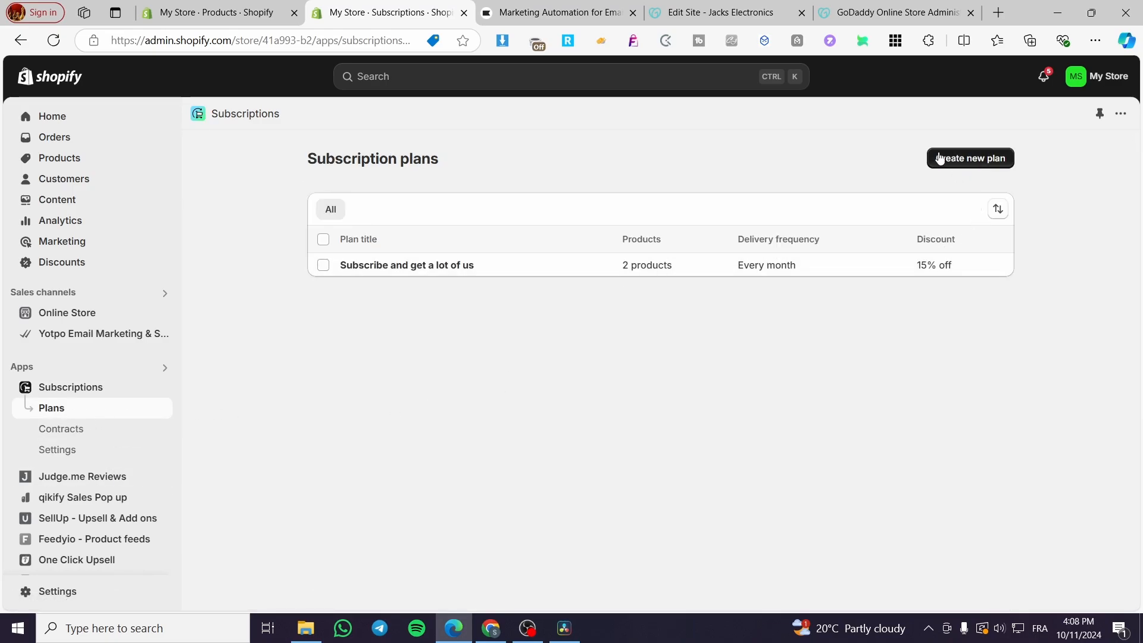
click(53, 428)
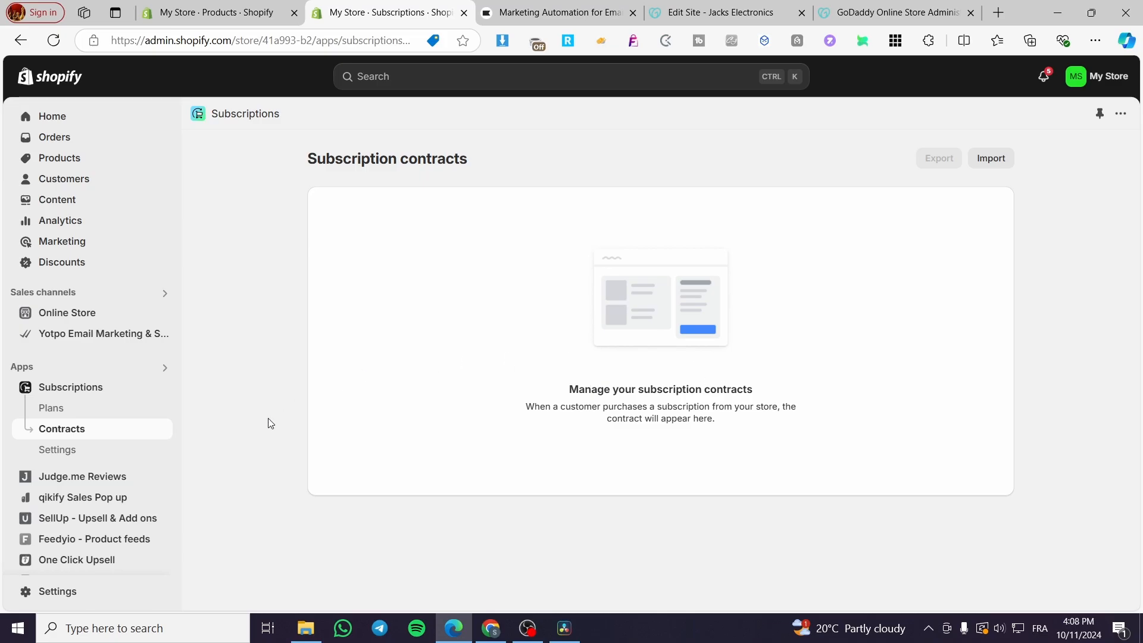
click(84, 451)
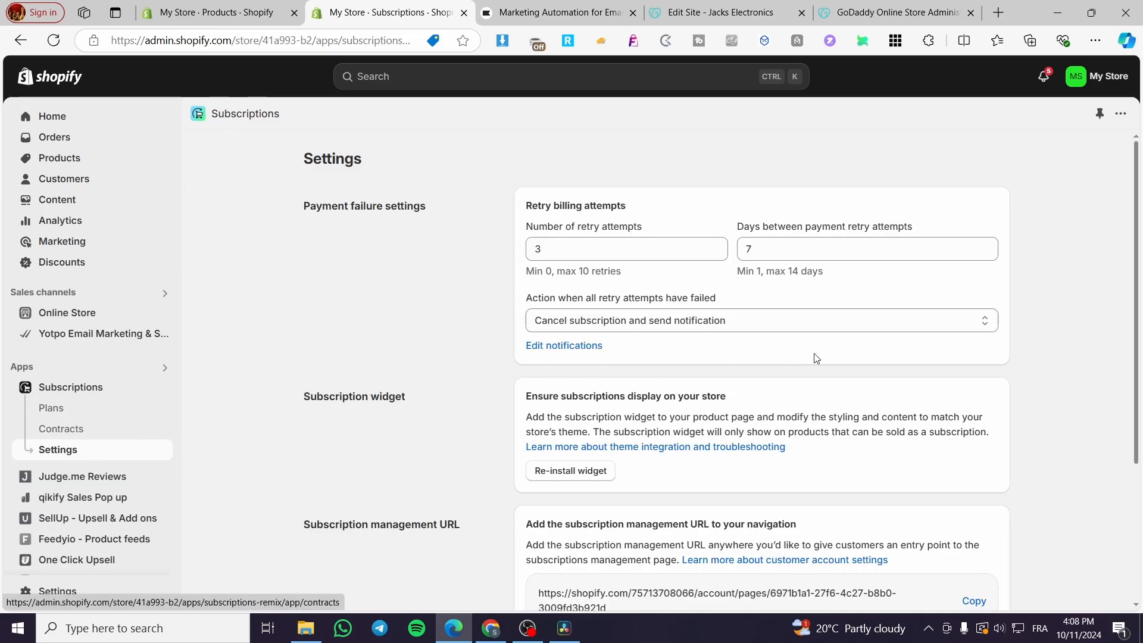
scroll(470, 264, down, 3)
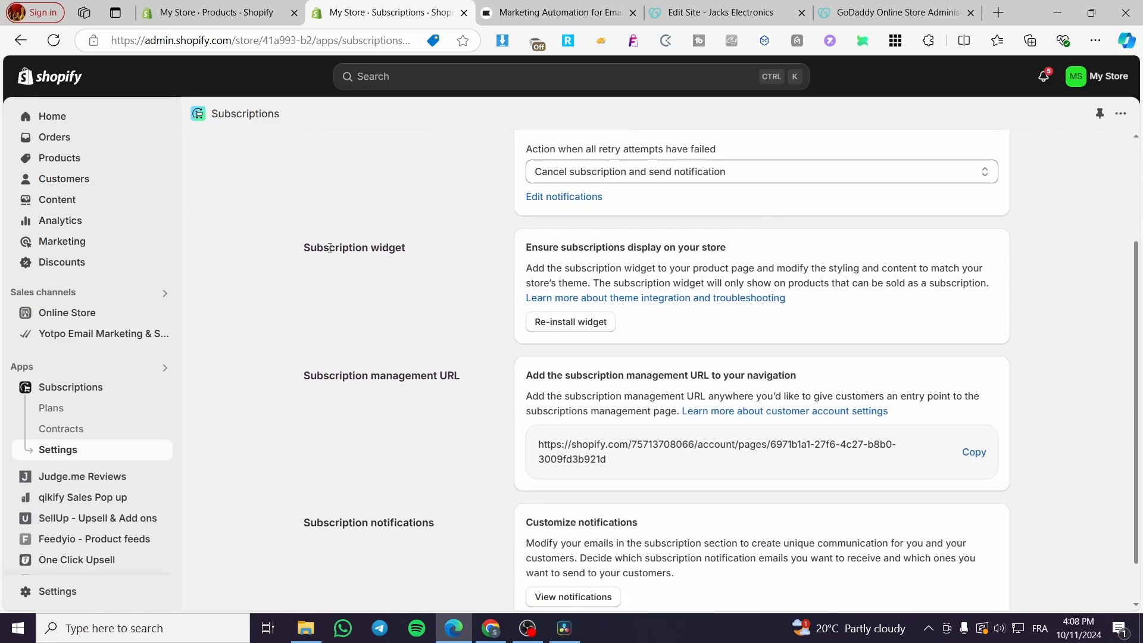
scroll(444, 292, up, 3)
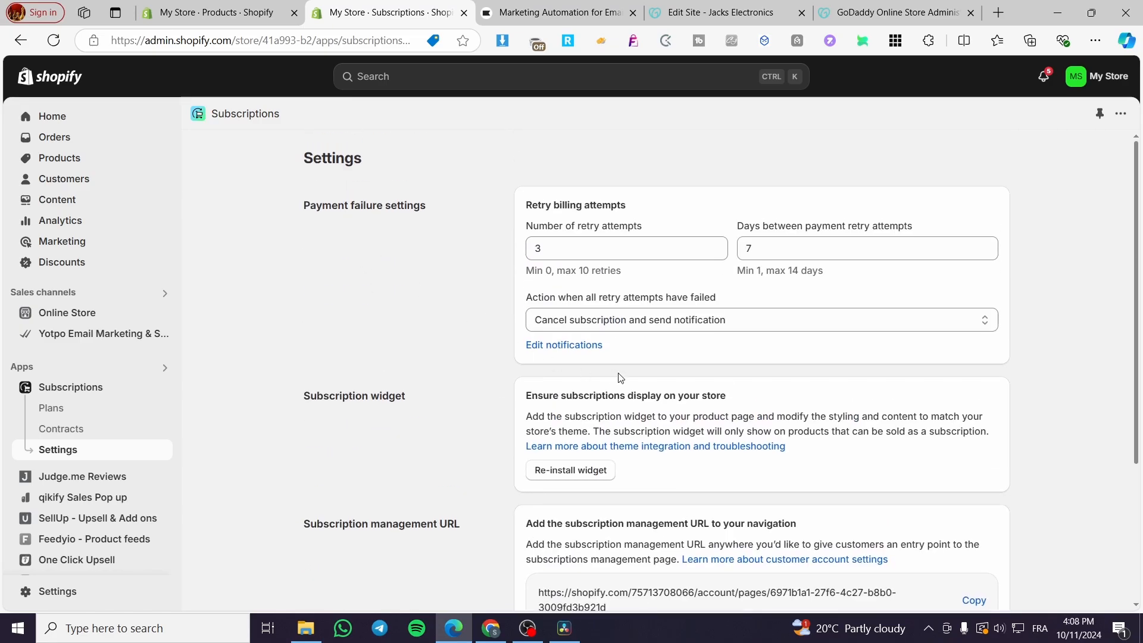
scroll(602, 375, down, 3)
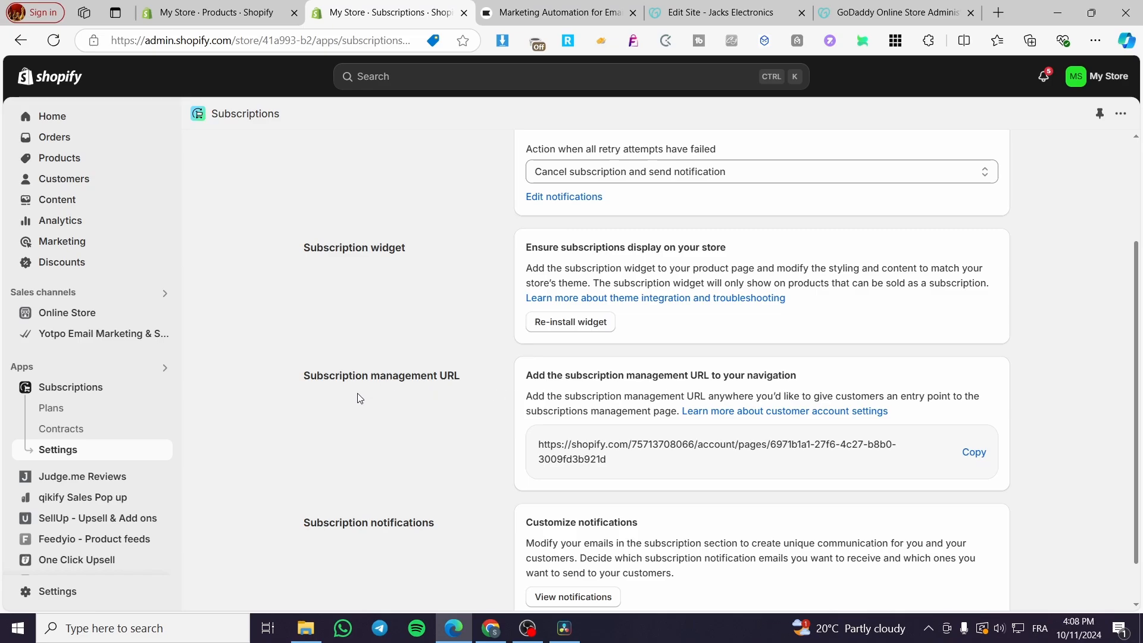
scroll(359, 399, down, 1)
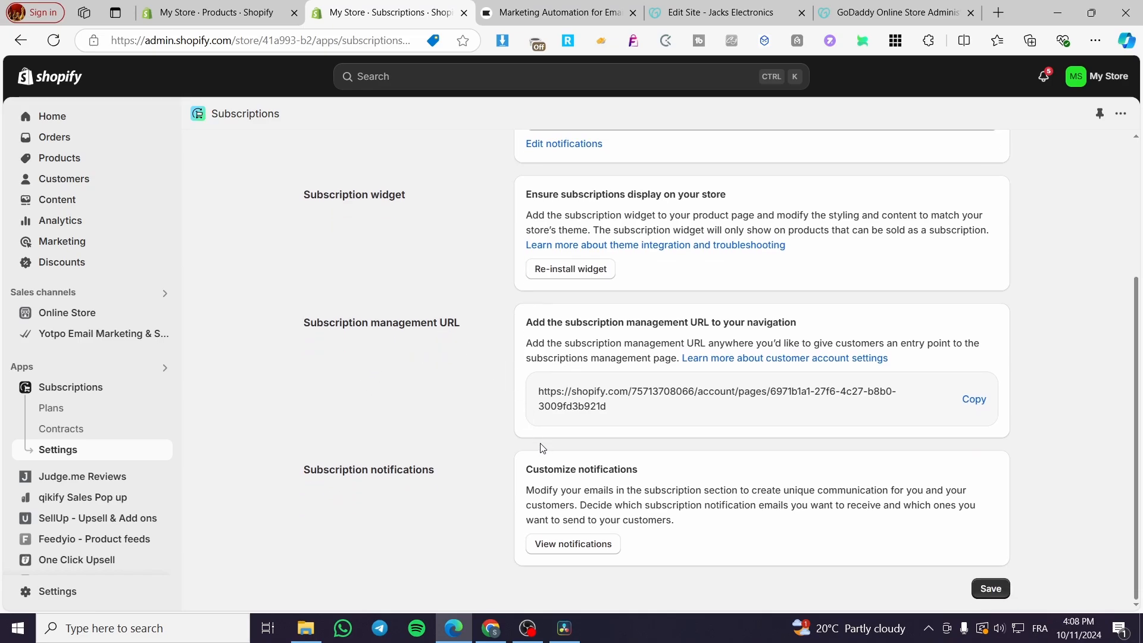
scroll(476, 500, up, 4)
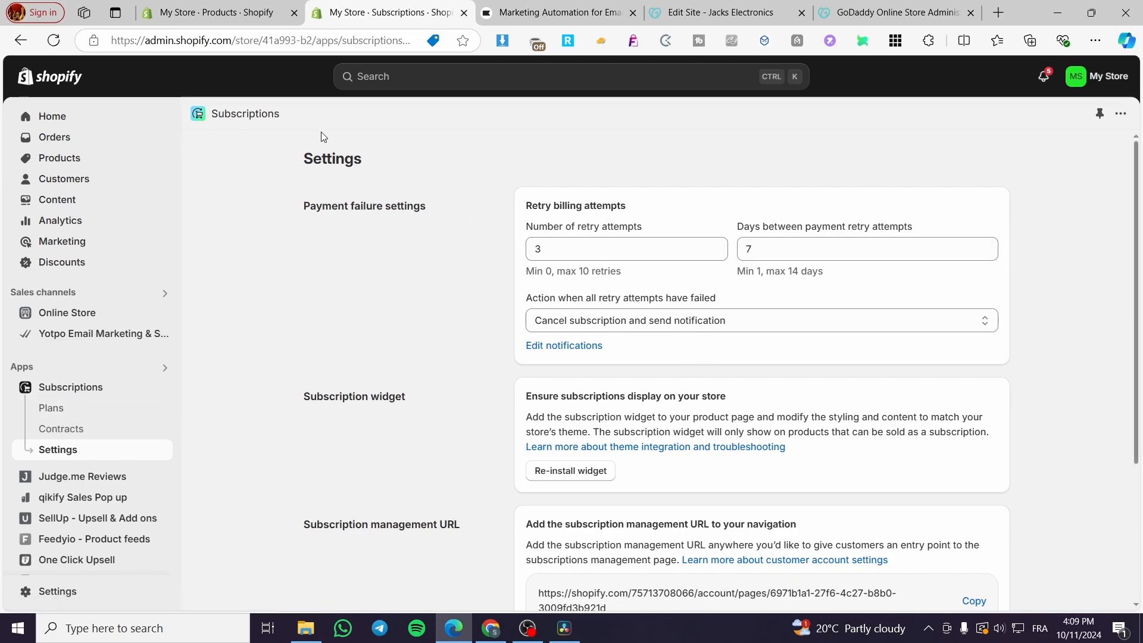
Search the Shopify App Store for "Subscription" from the admin search.
click(414, 79)
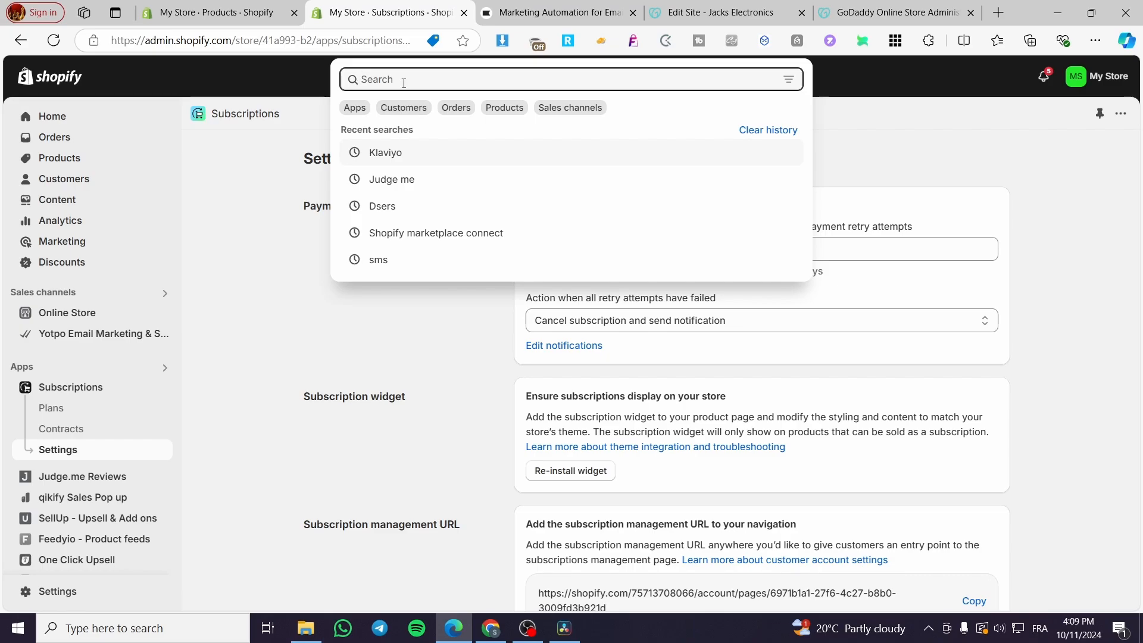
text(Subc)
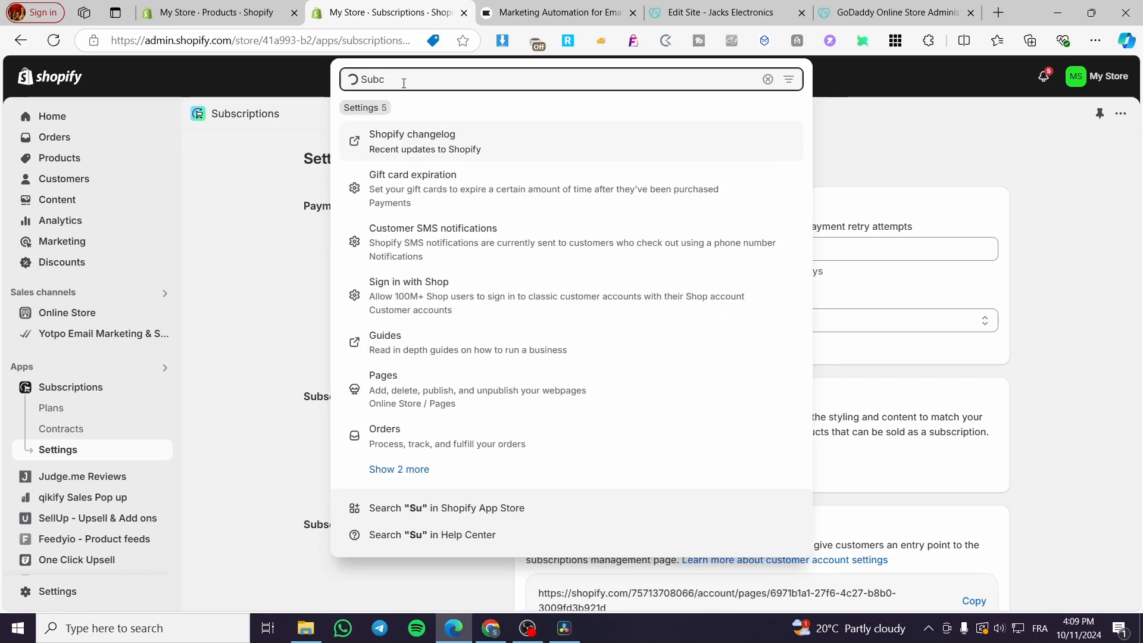
key(BackSpace)
text(s)
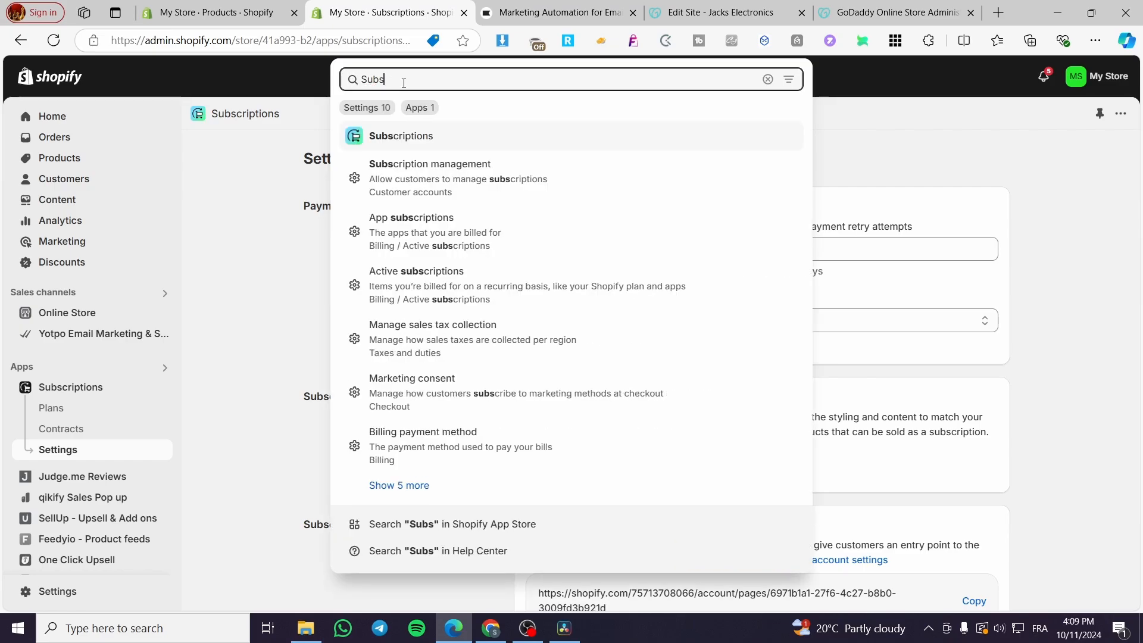
text(cr)
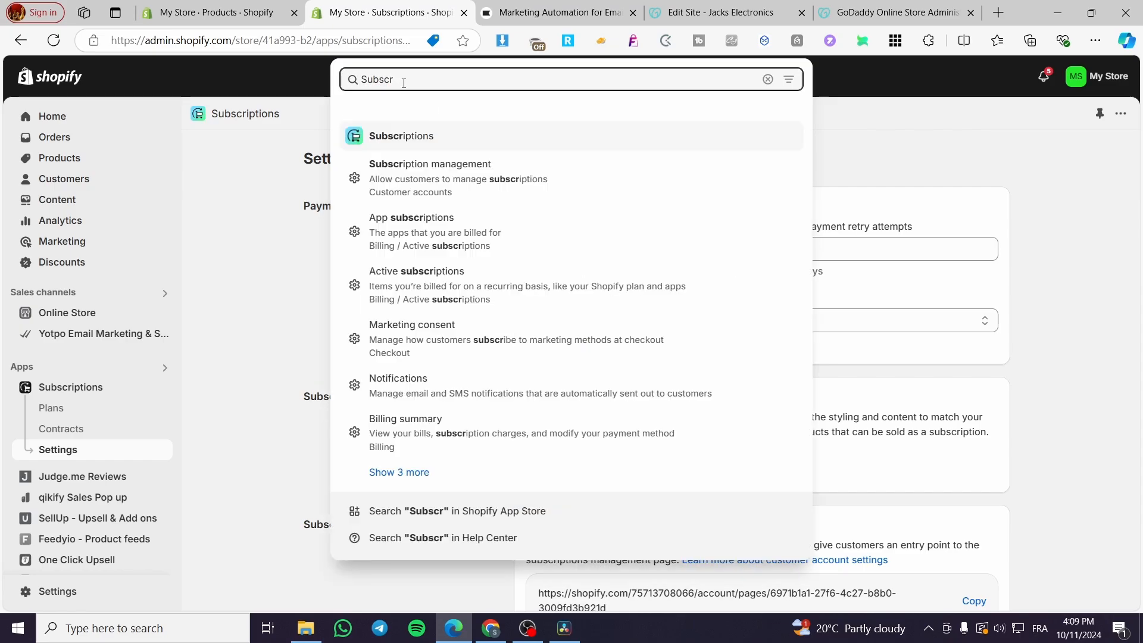
text(ition)
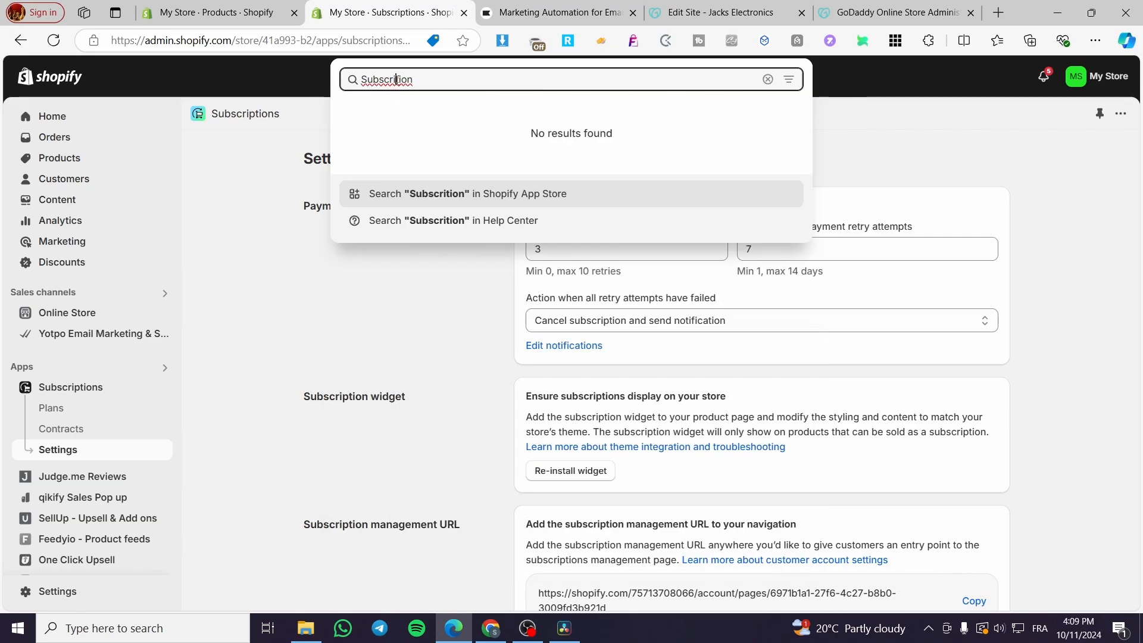
click(397, 80)
text(p)
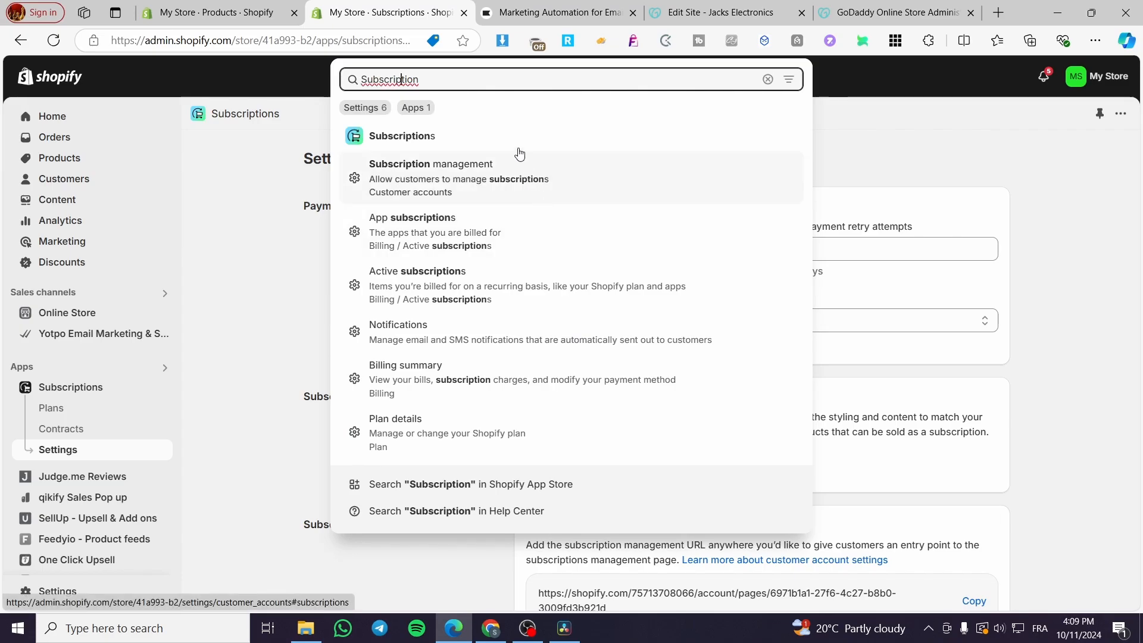
click(576, 483)
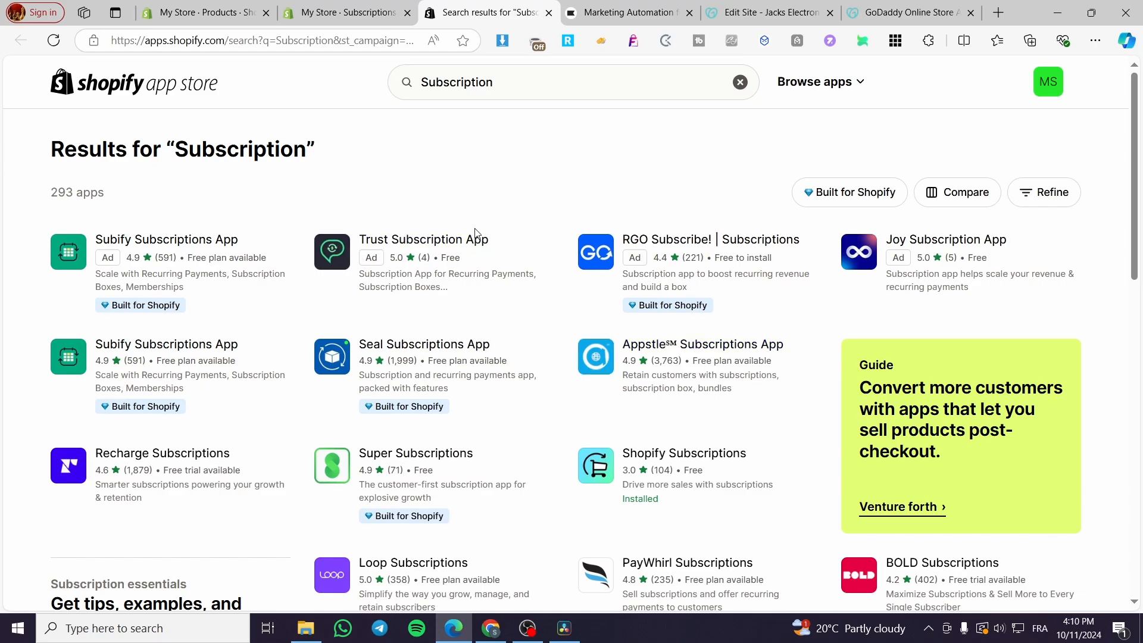
Return to the Shopify admin, view the live online store, and open the 100ml Diffuser Oils product page at its purchase options.
click(333, 10)
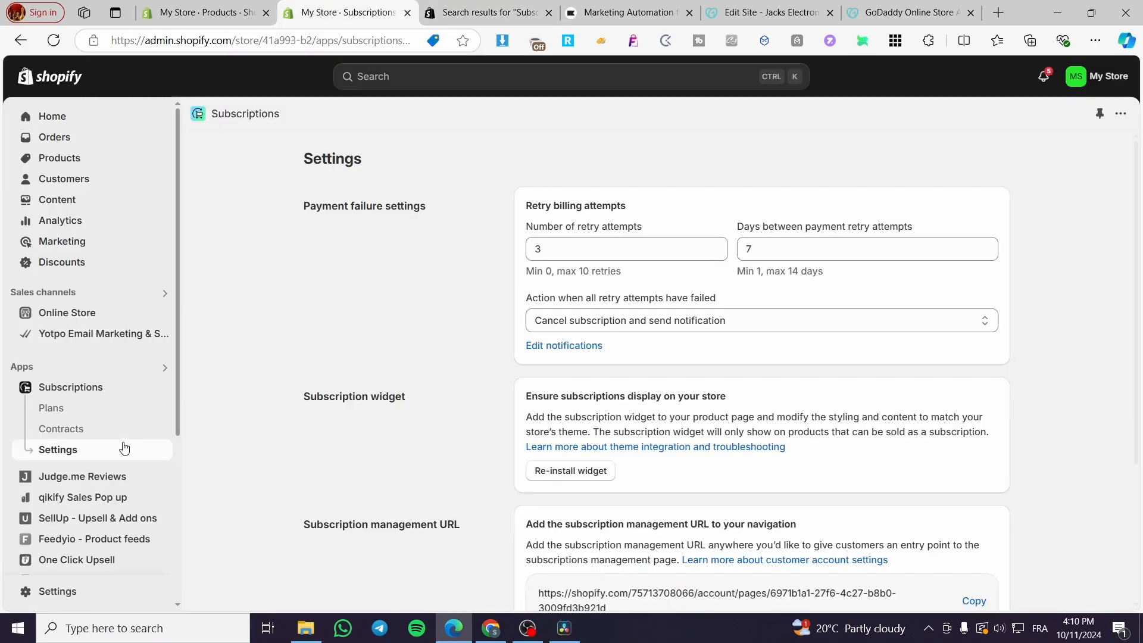
click(162, 315)
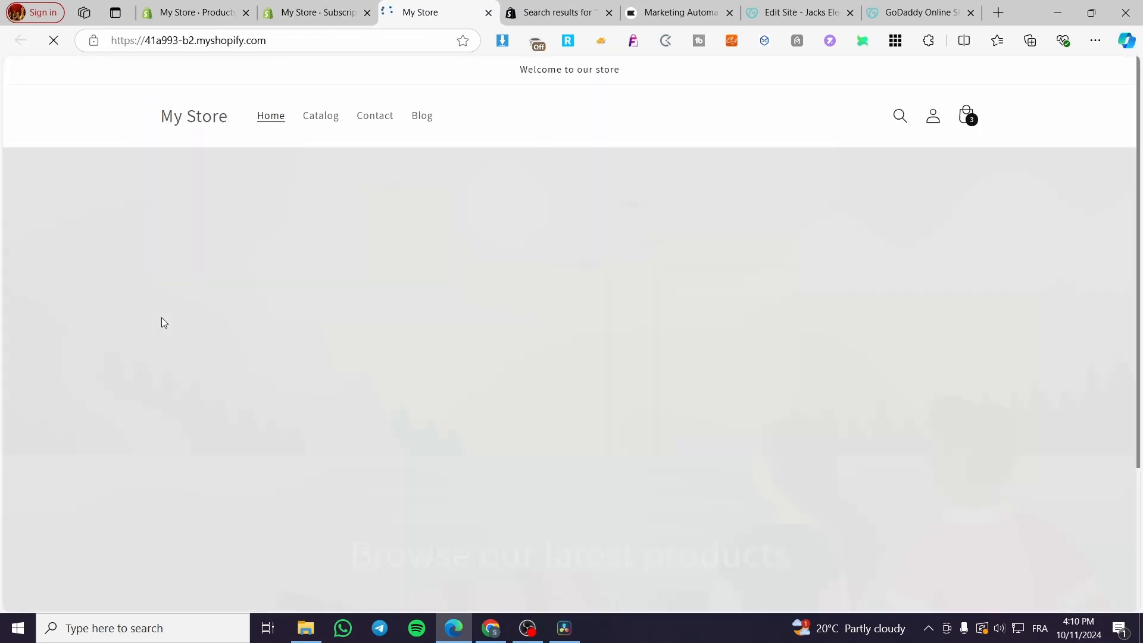
scroll(720, 368, down, 8)
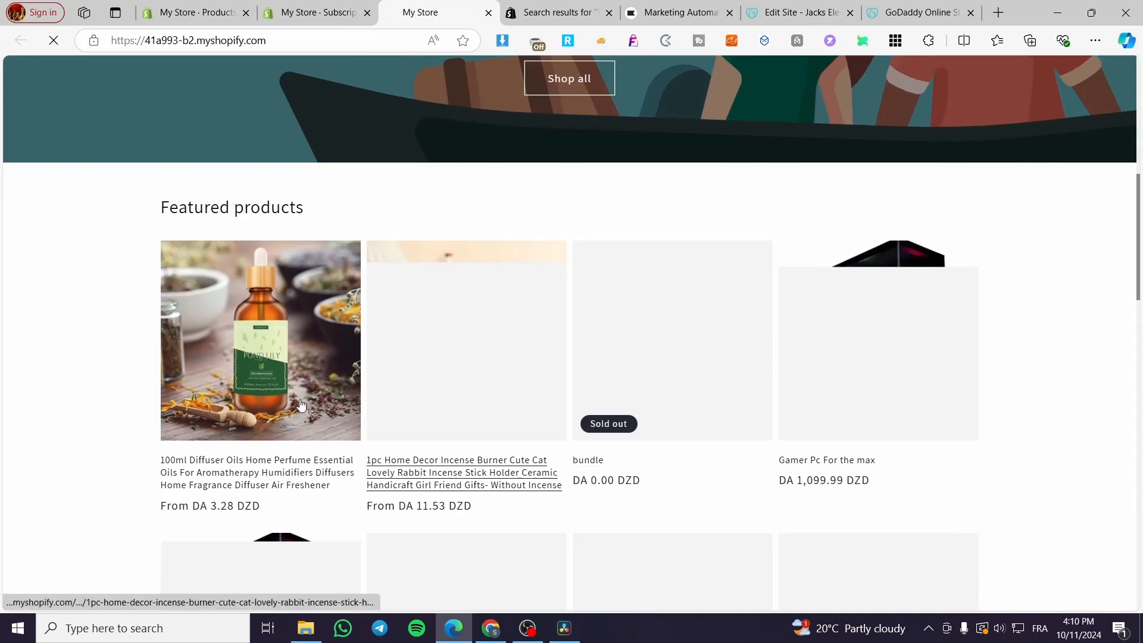
click(249, 344)
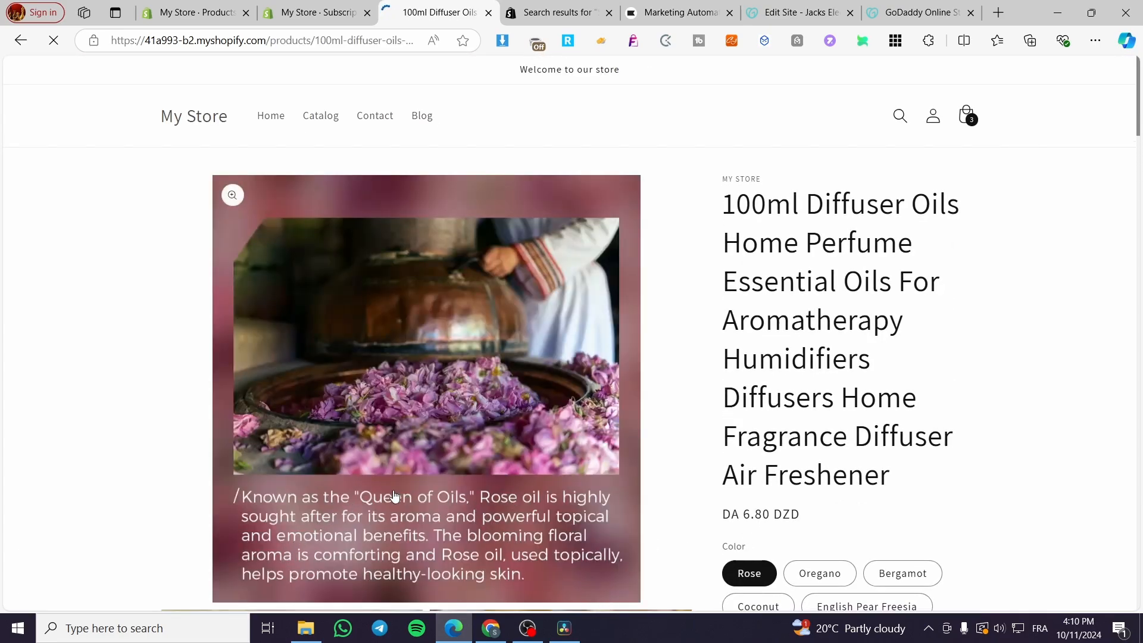
scroll(428, 485, down, 3)
scroll(896, 398, down, 6)
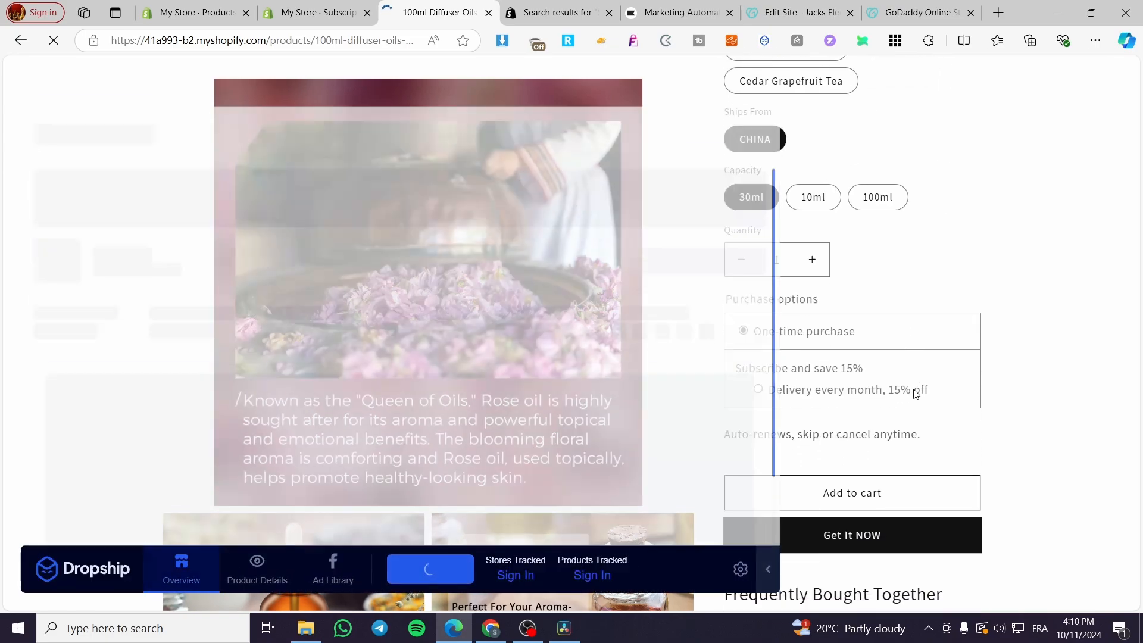
Collapse the Dropship overlay, dismiss the discount signup popups, and choose "Delivery every month, 15% off" as the purchase option.
click(764, 570)
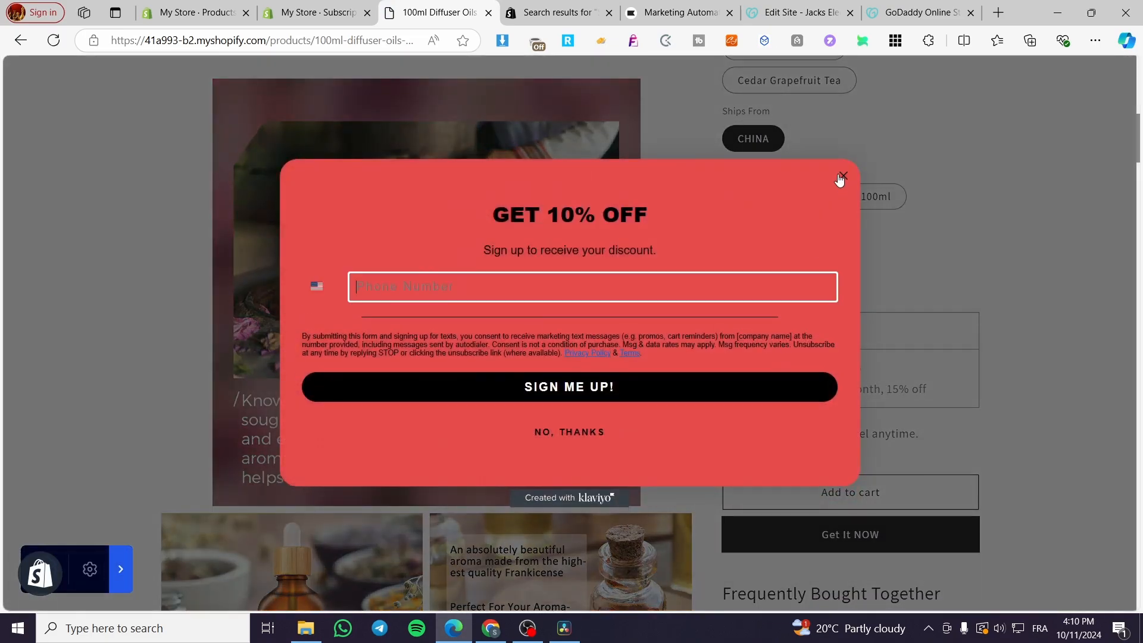
click(842, 176)
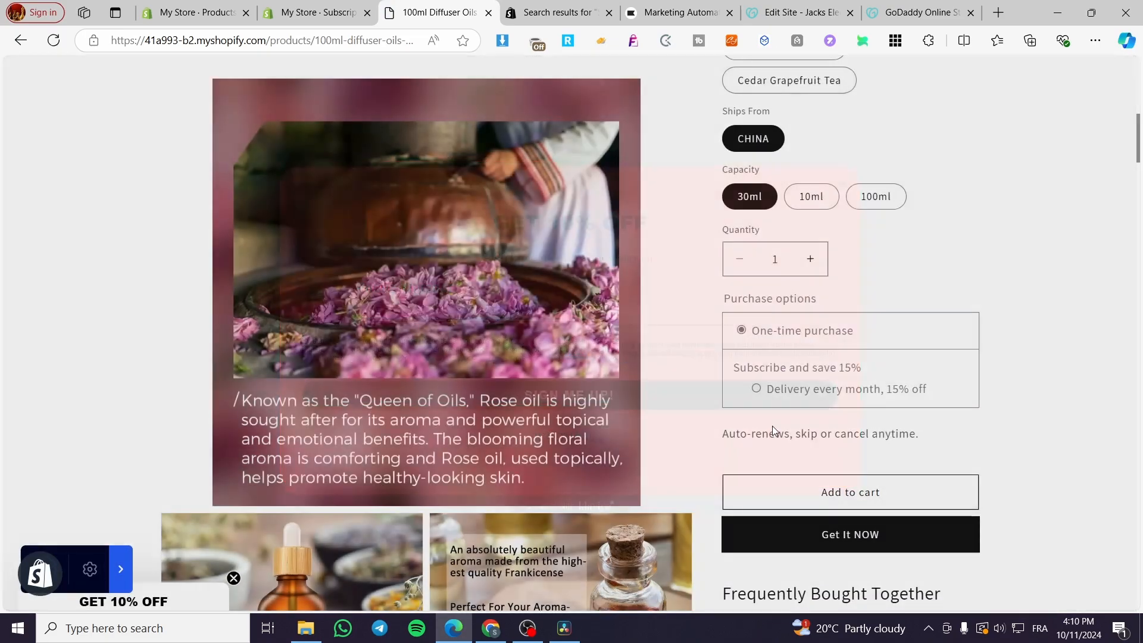
click(757, 388)
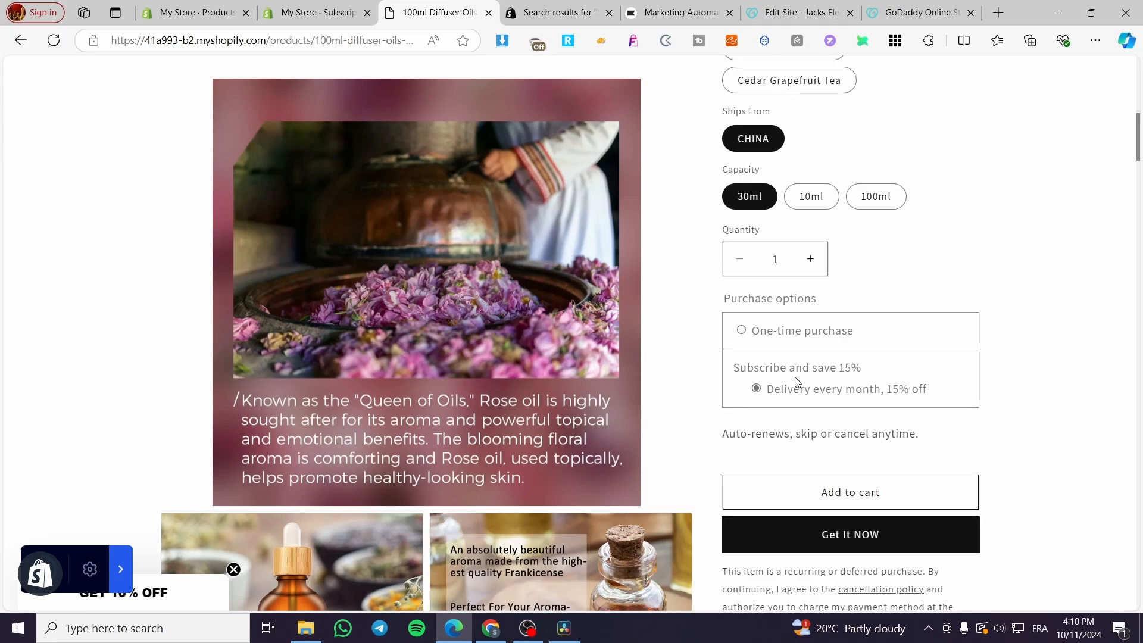
click(753, 342)
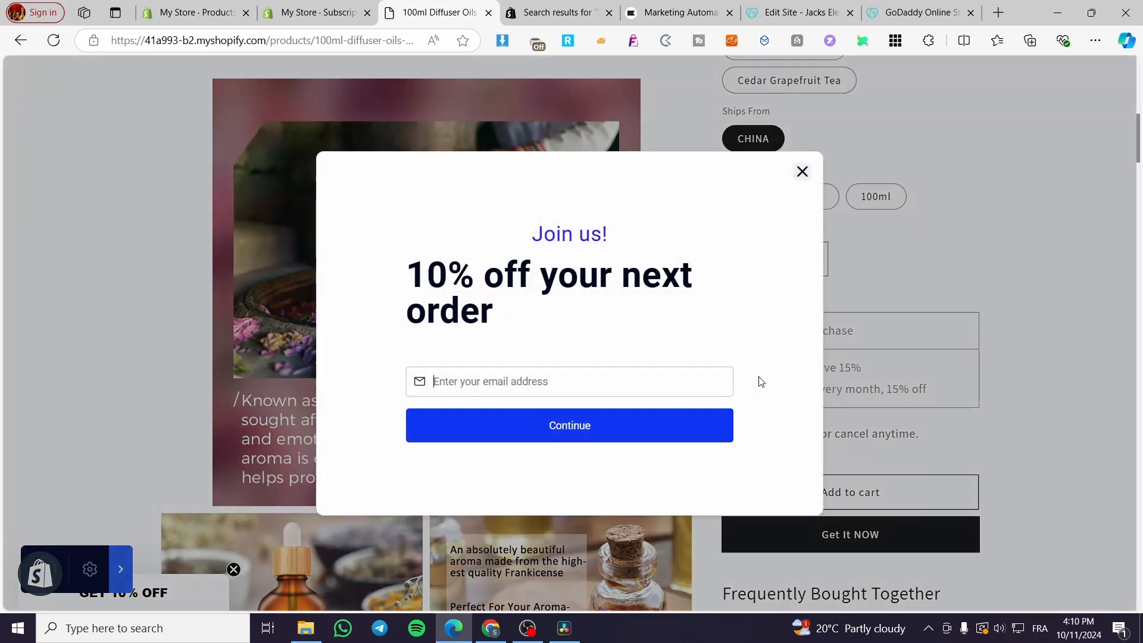
click(804, 174)
click(756, 389)
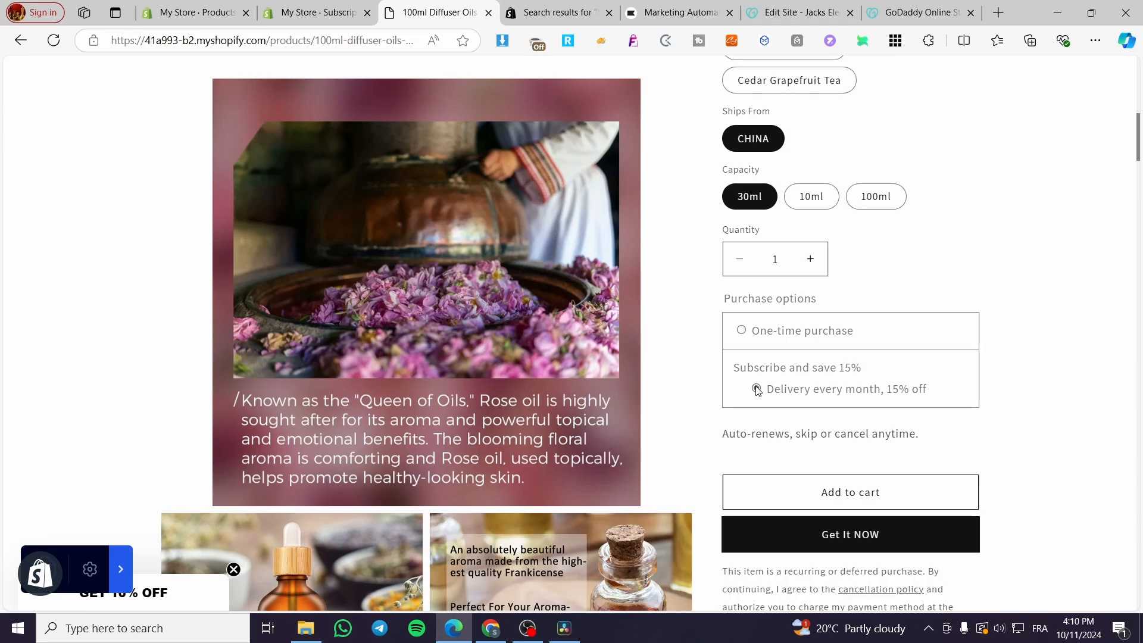
Review the recurring purchase terms and compare One-time purchase with the monthly subscription, leaving the monthly 15% off delivery selected.
scroll(811, 427, down, 3)
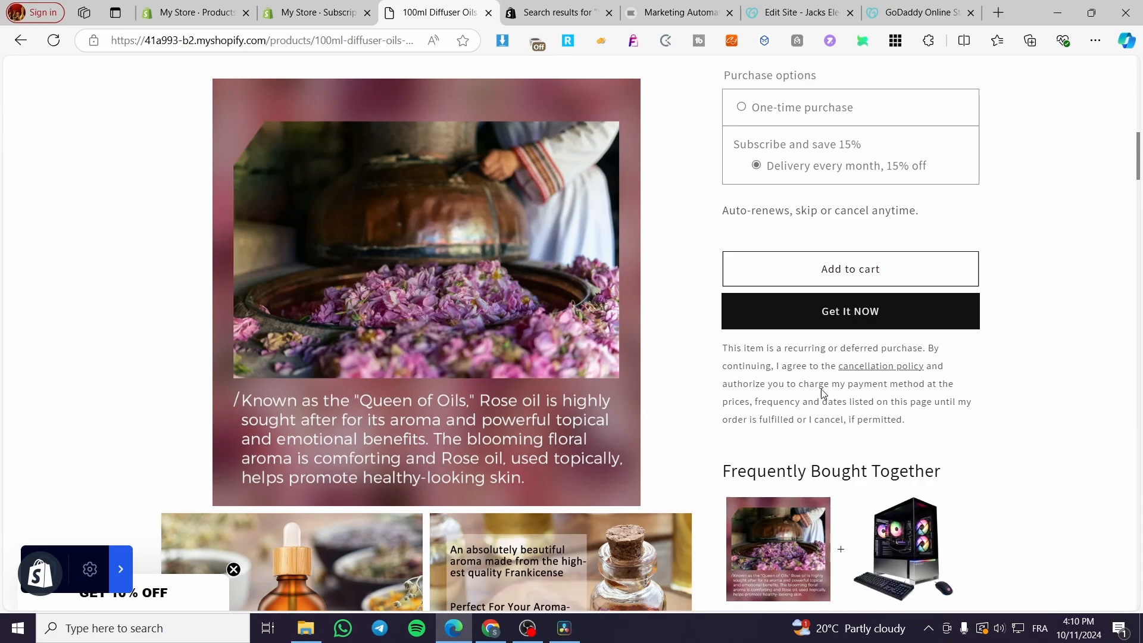
scroll(787, 490, up, 1)
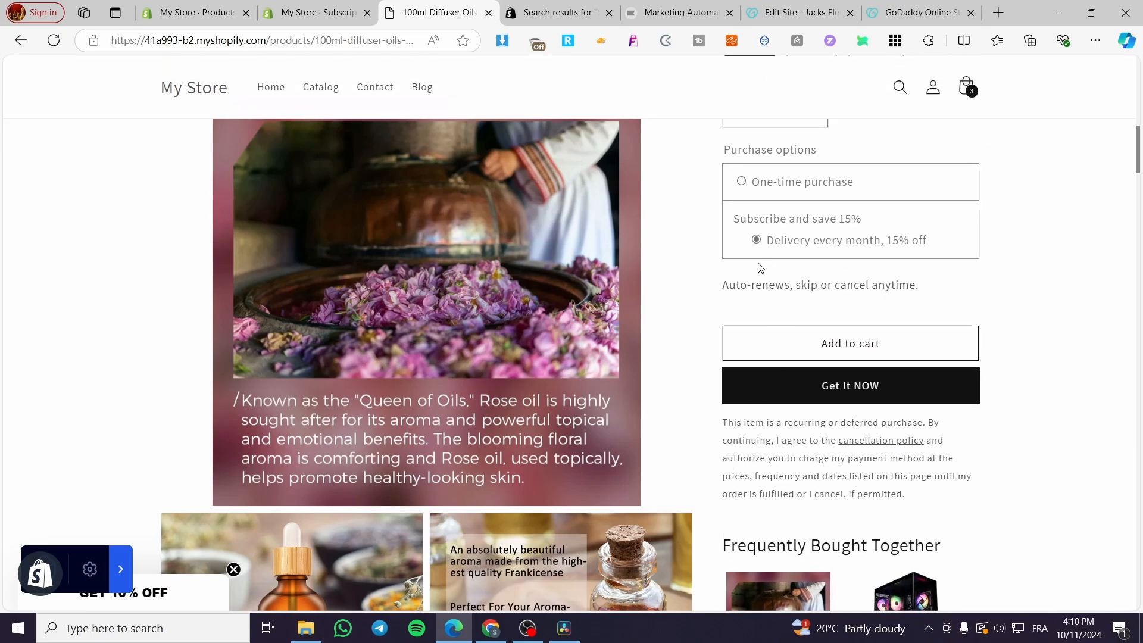
click(742, 182)
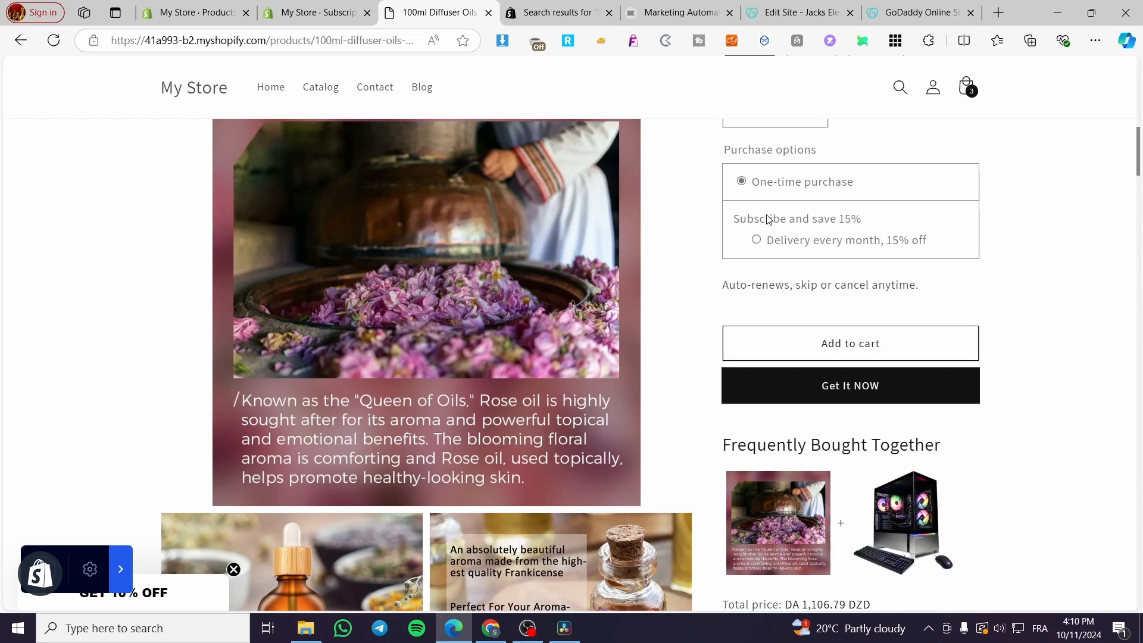
click(757, 241)
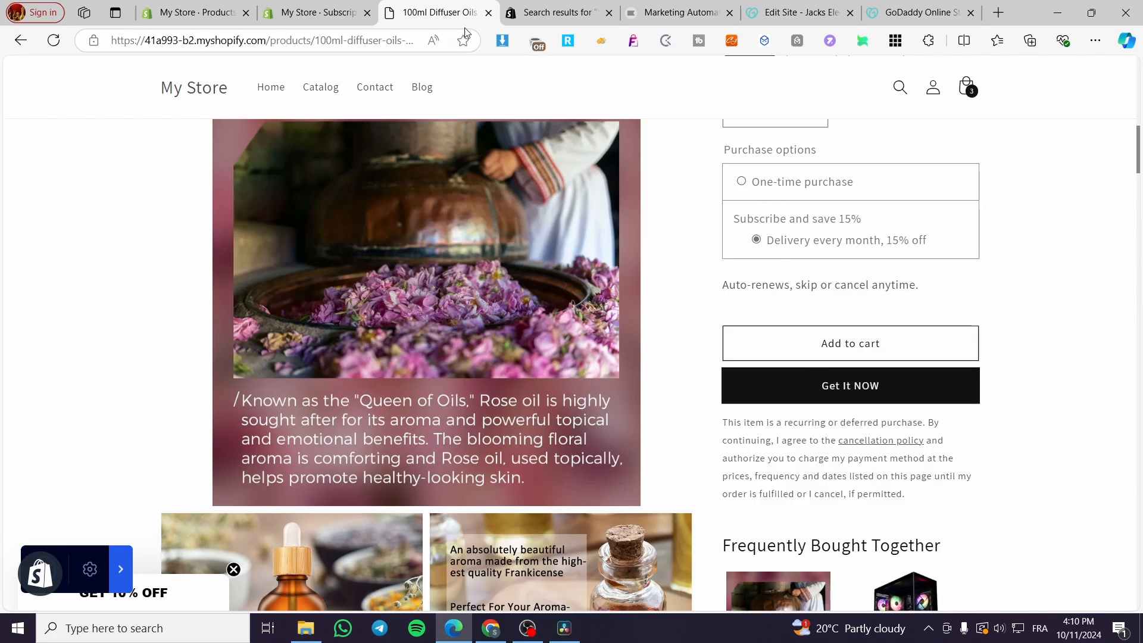
Open the Subify Subscriptions App listing in the Shopify App Store and browse its gallery images from subscription types through the customer portal.
click(515, 14)
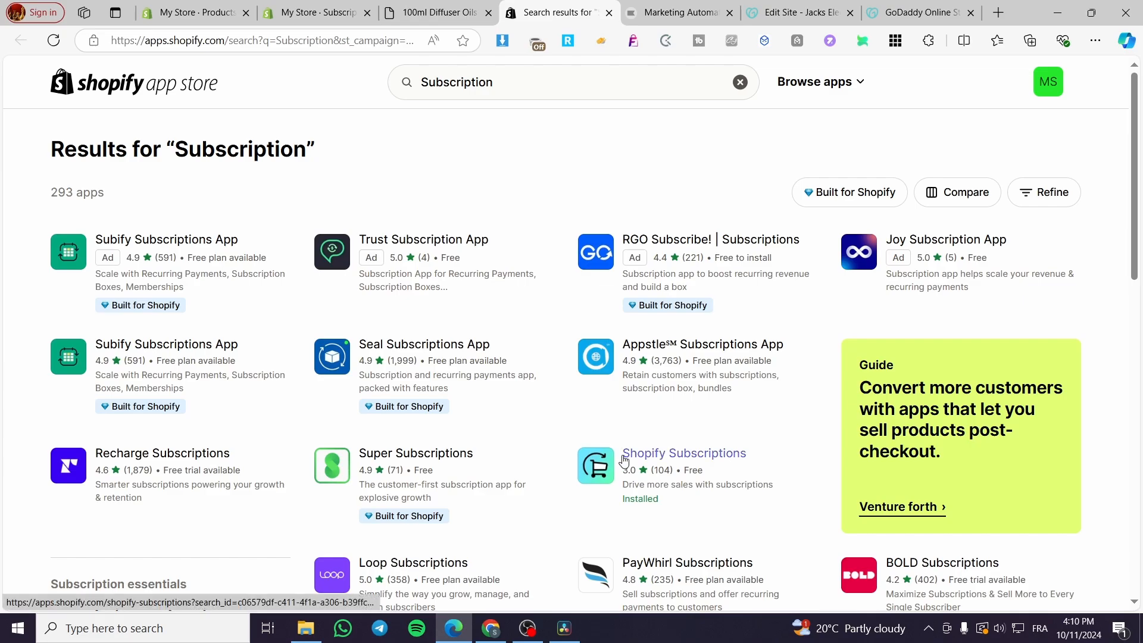
click(148, 247)
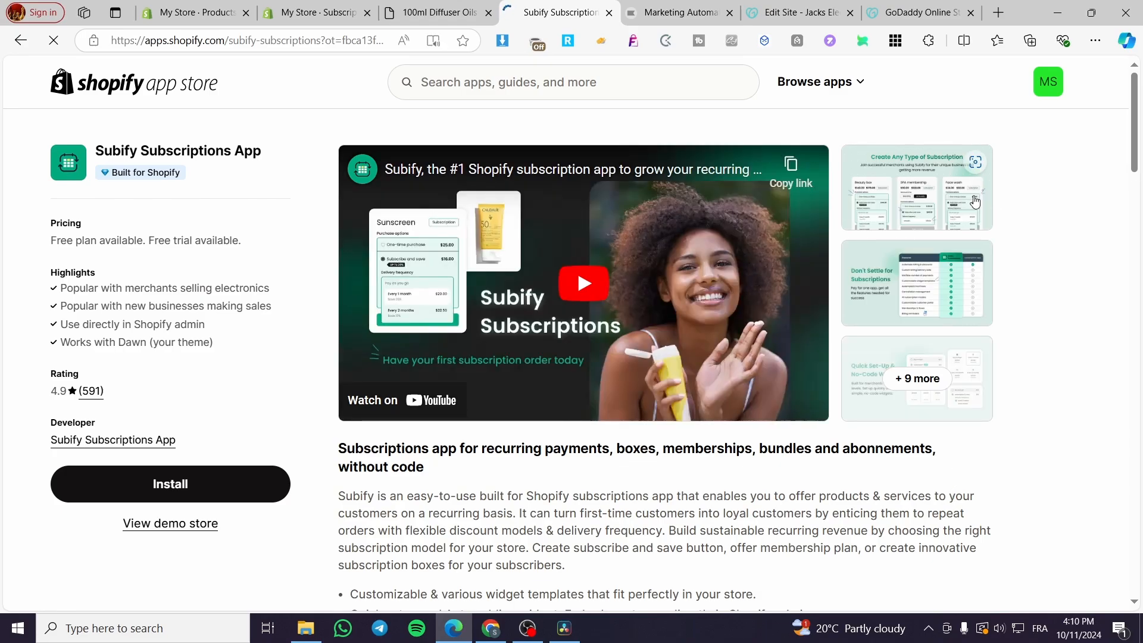
click(975, 202)
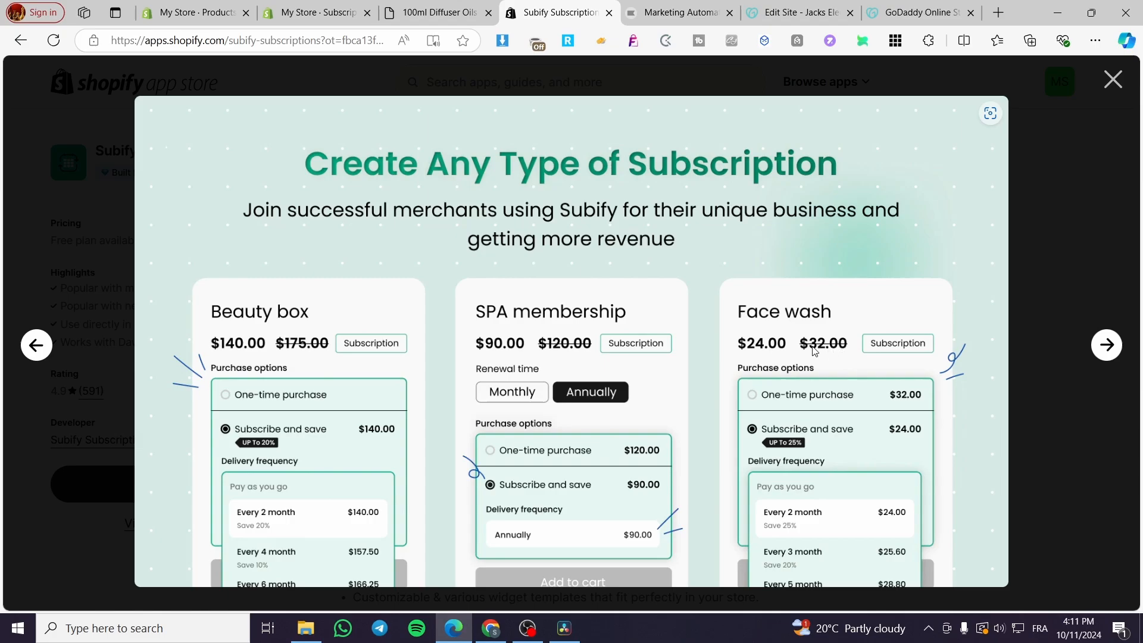
click(1107, 345)
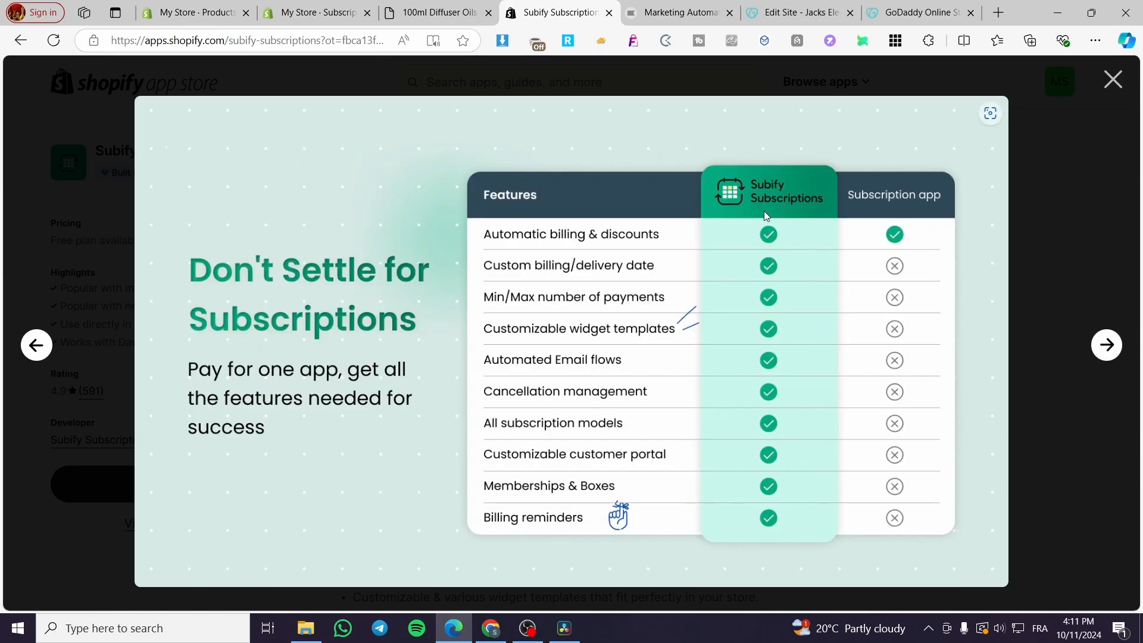
click(1106, 345)
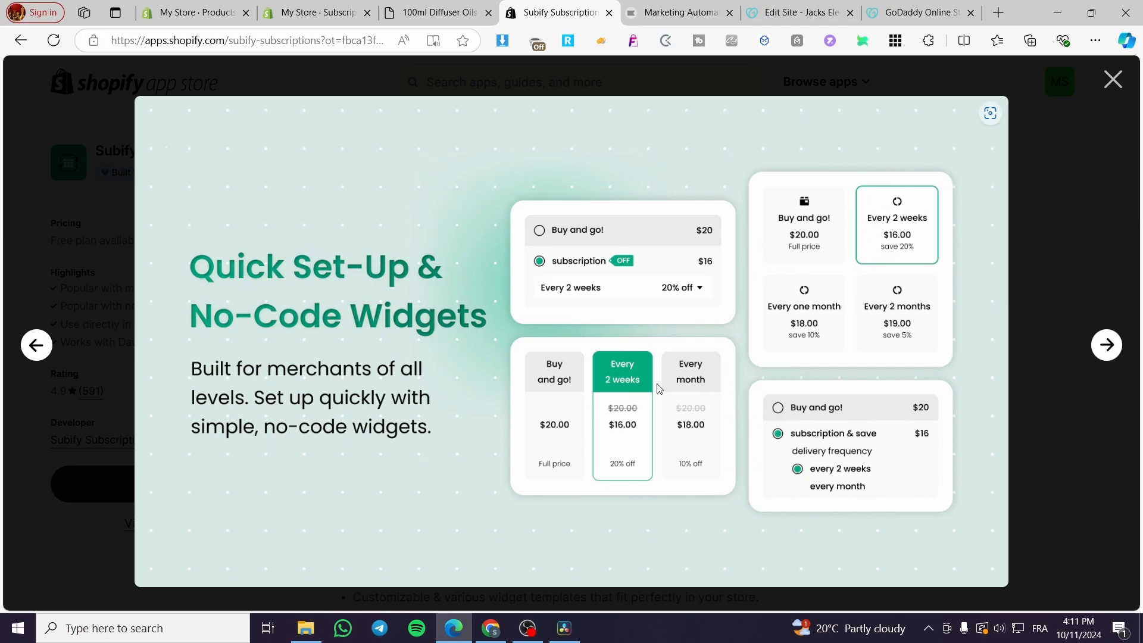
click(1117, 350)
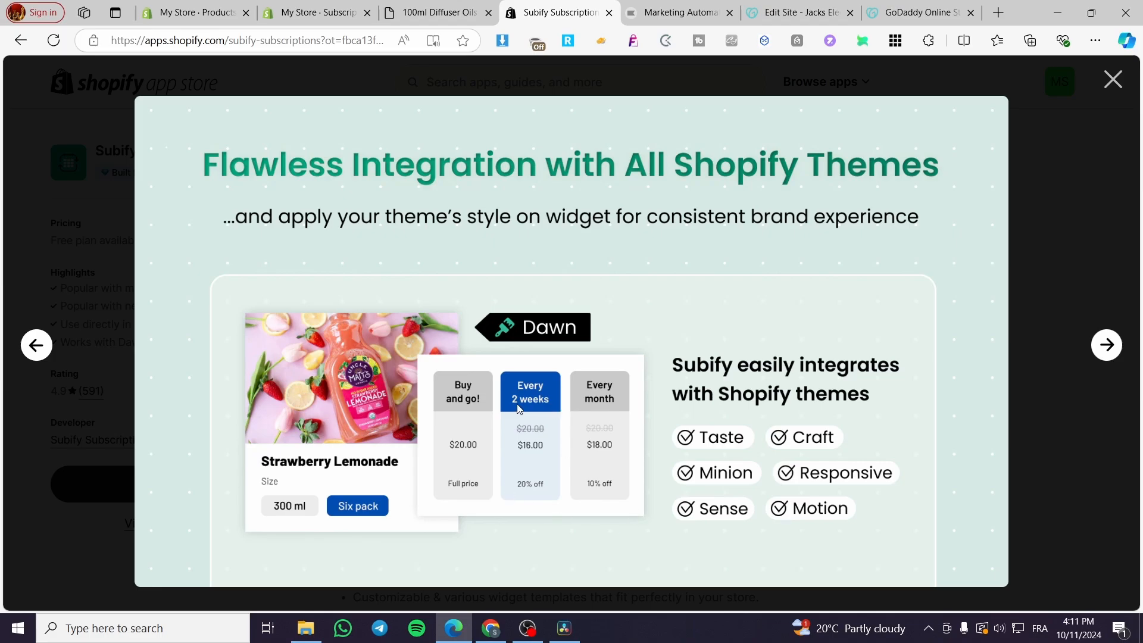
click(1105, 344)
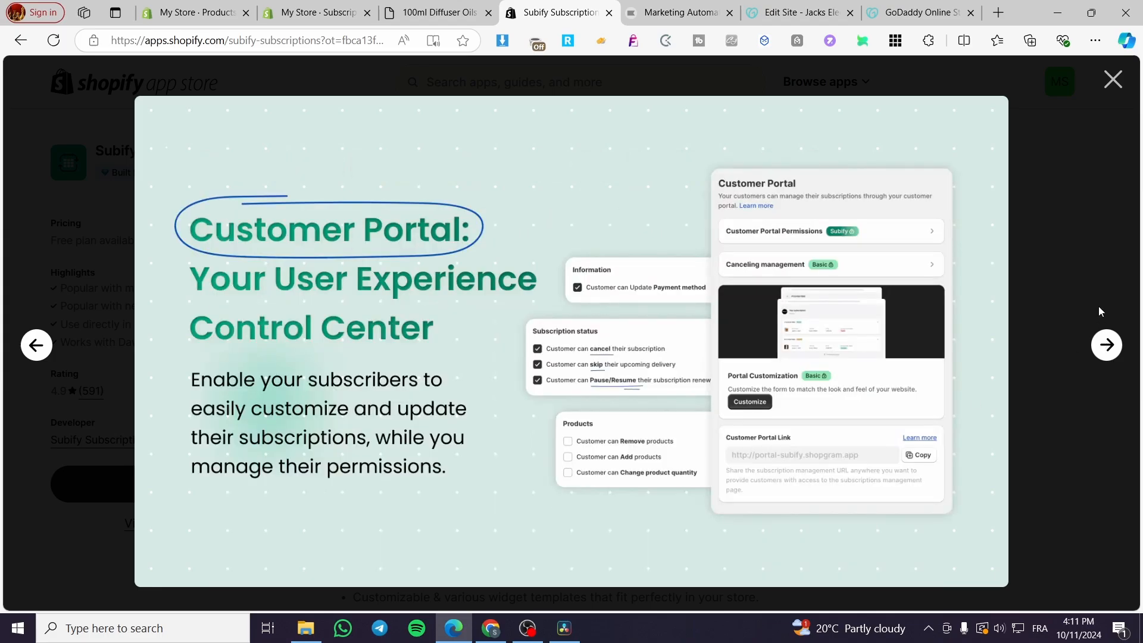
click(1113, 79)
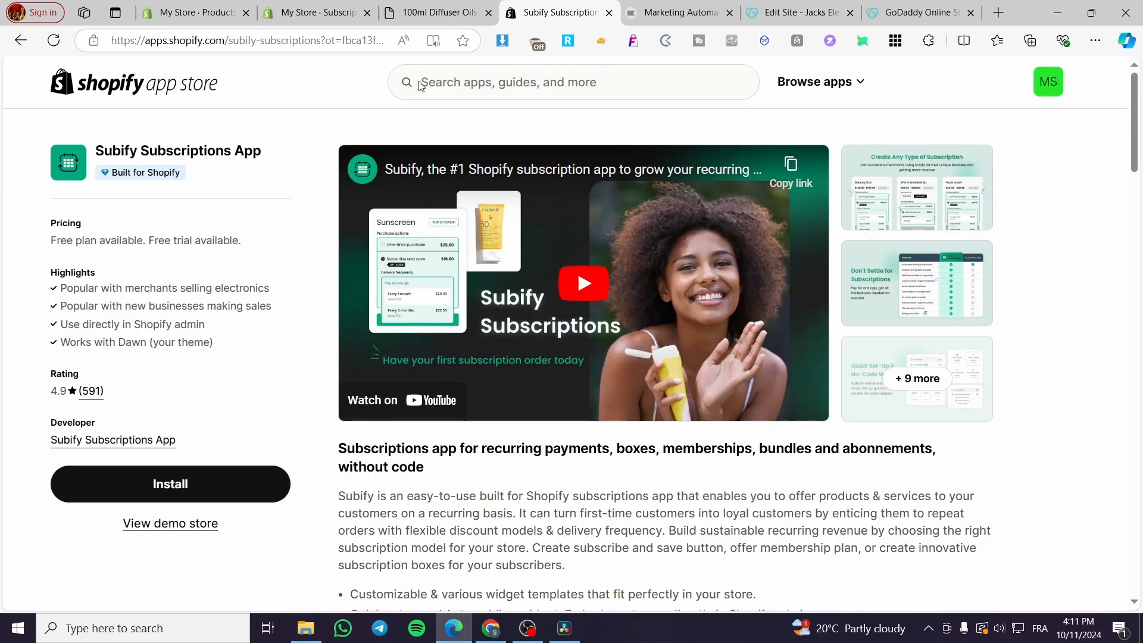
Close the Subify listing and return to the diffuser oils product page to check its subscription price and variants.
click(609, 13)
click(451, 6)
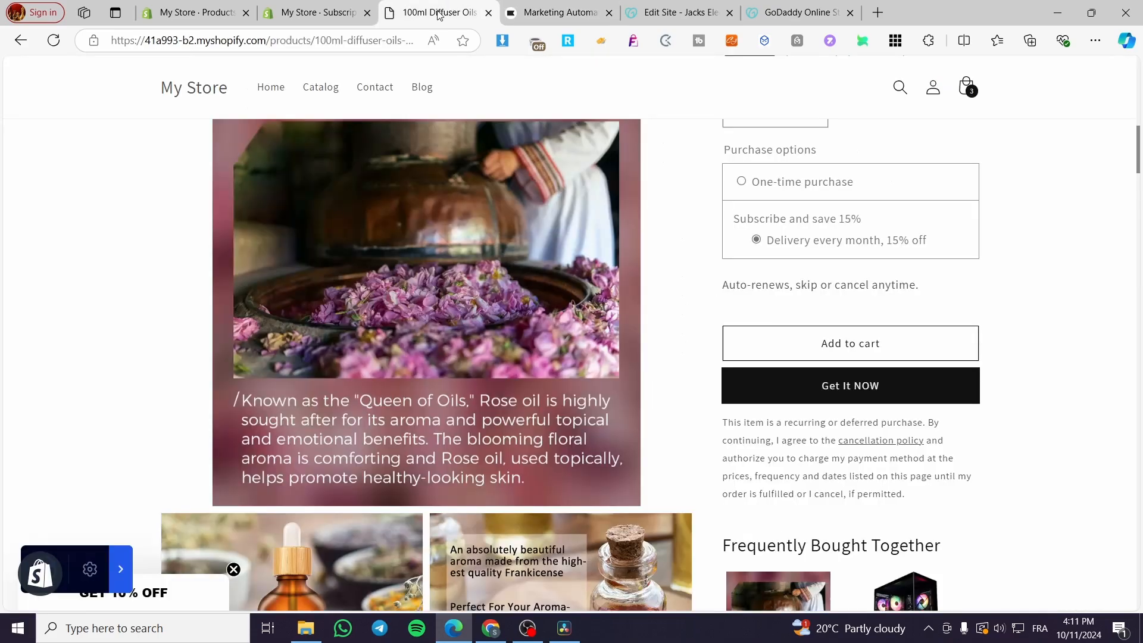
scroll(849, 403, up, 7)
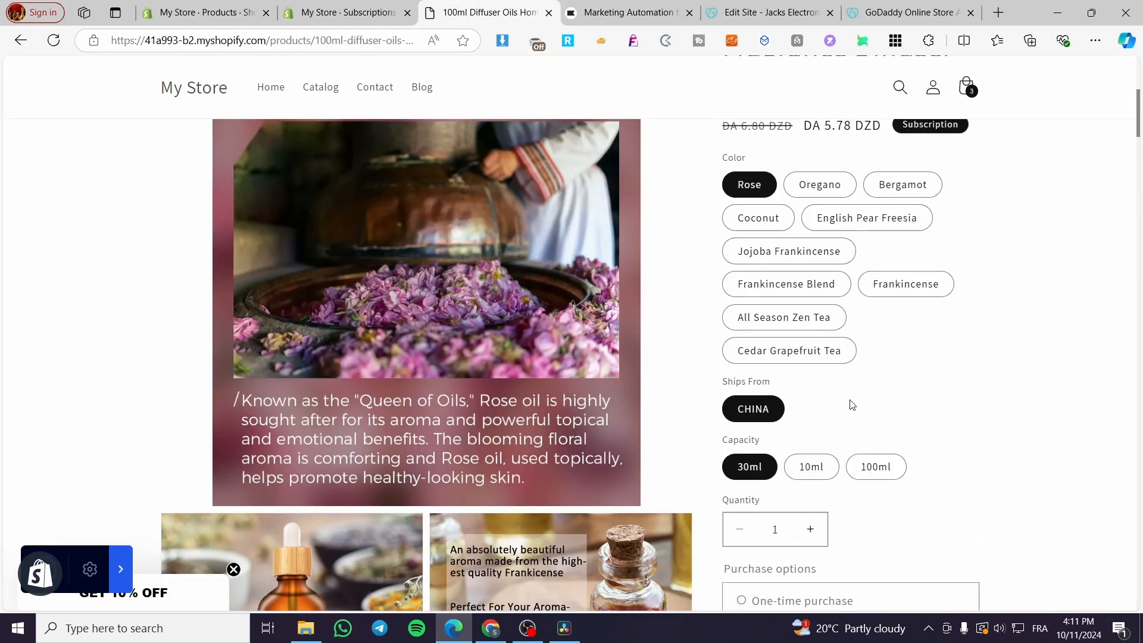